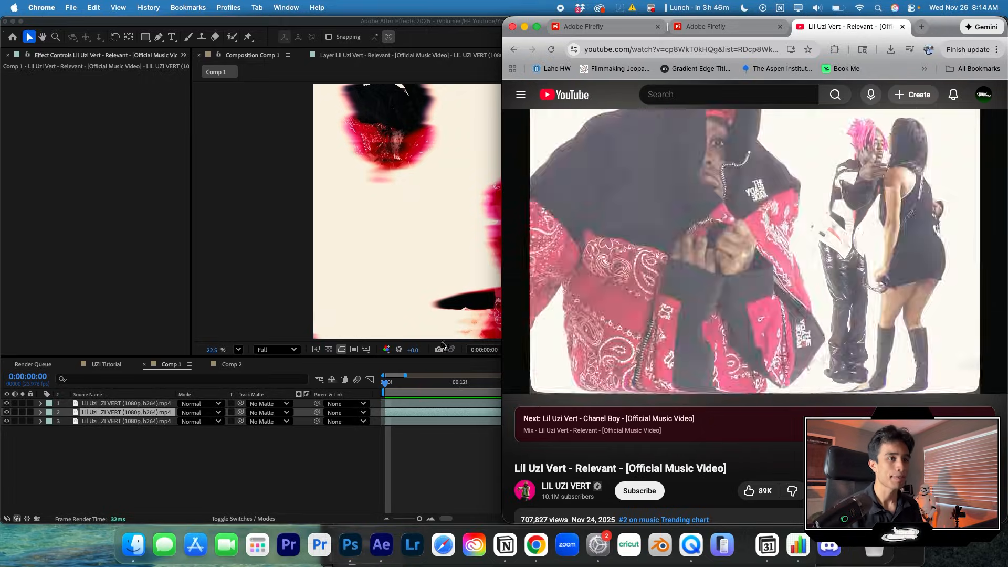
Step: Restart the Lil Uzi Vert "Relevant" music video from the beginning in the browser and watch its opening
click(510, 363)
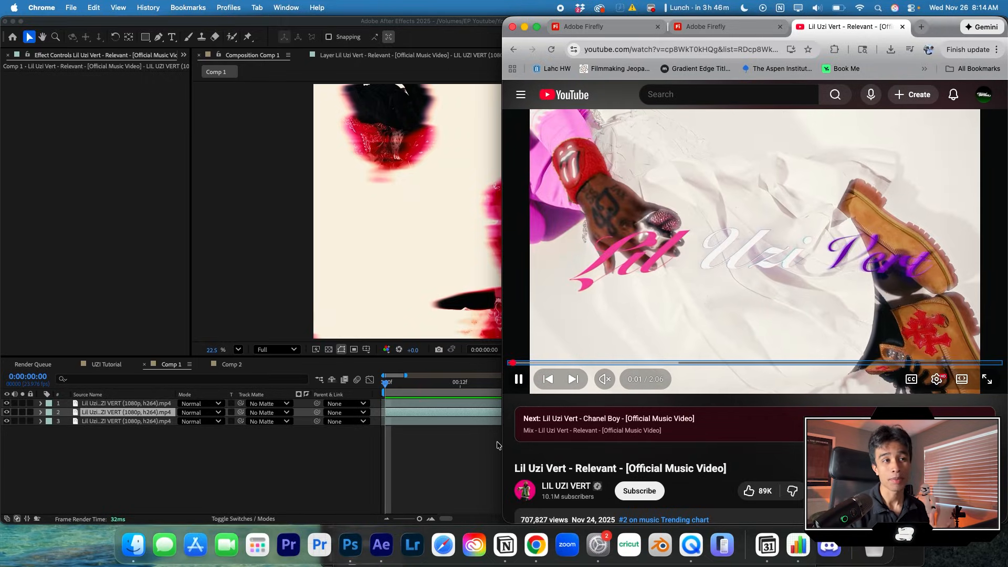
key(space)
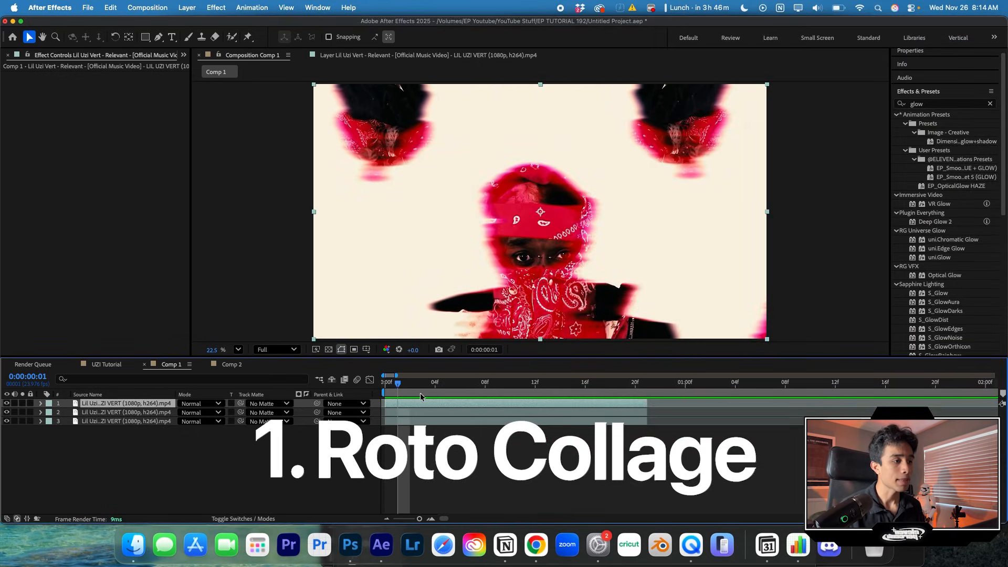
Step: Slide the top two clips aside in the timeline to preview each source clip, and return them to the start of the composition
click(402, 385)
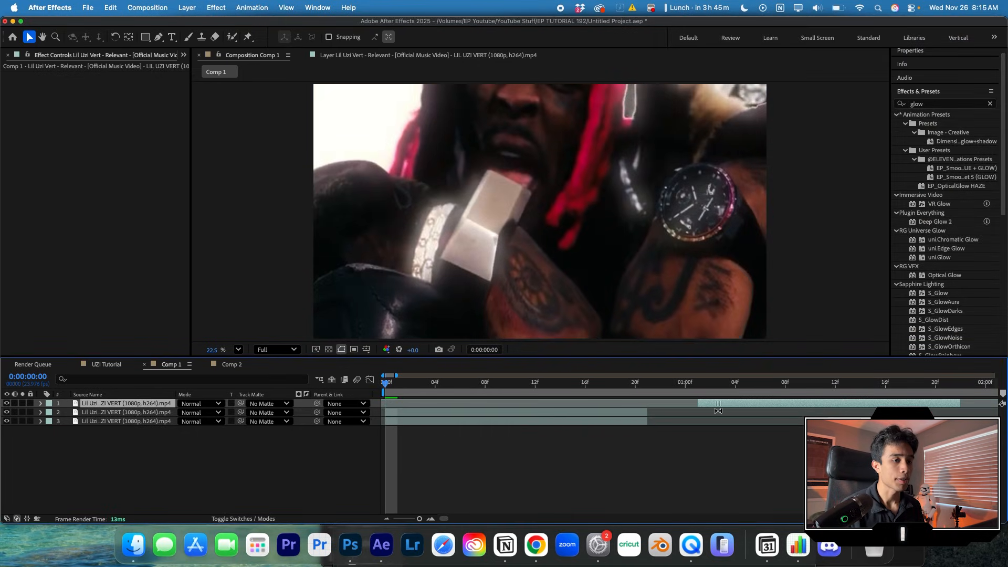
drag(538, 412, 726, 411)
key(space)
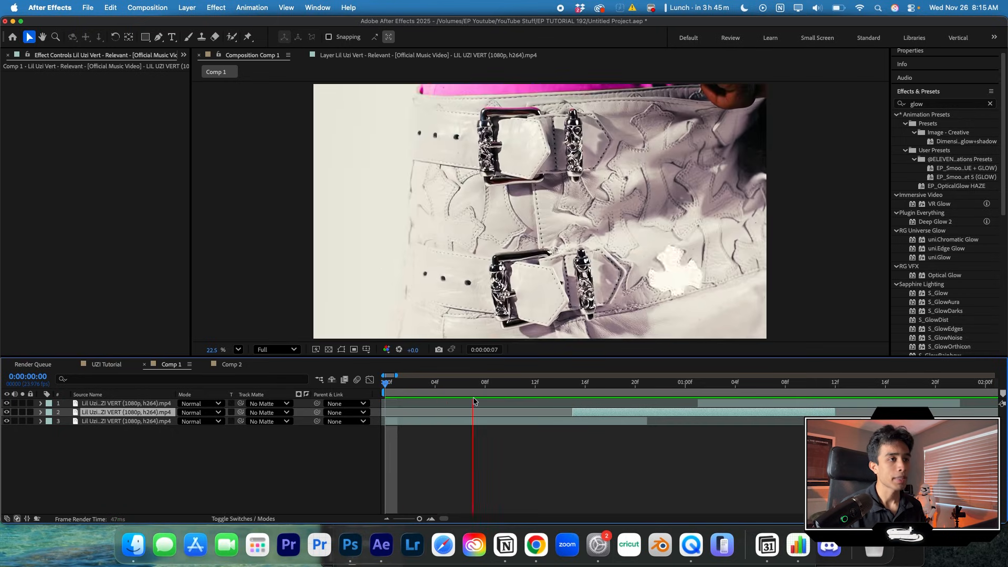
drag(640, 411, 455, 416)
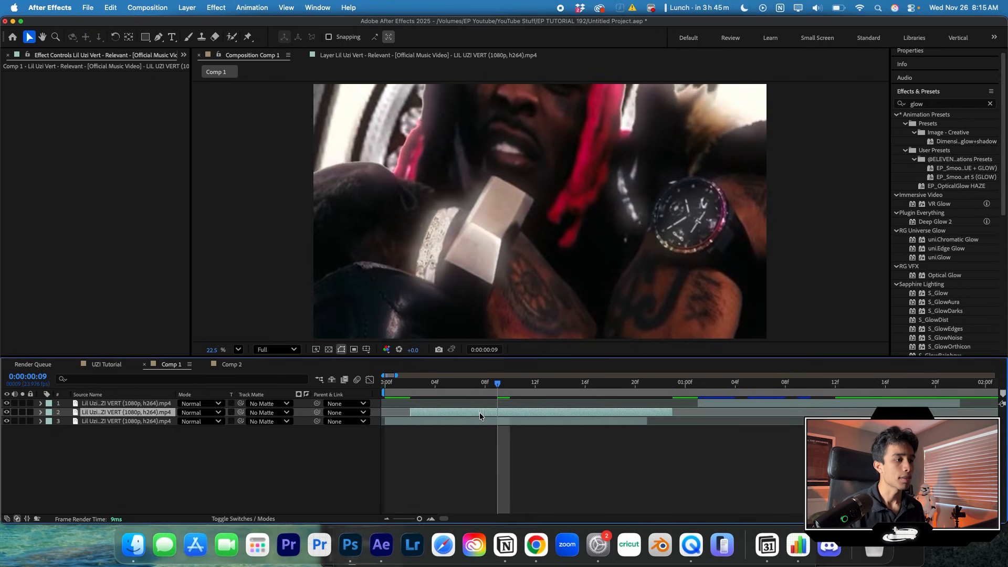
scroll(487, 265, down, 5)
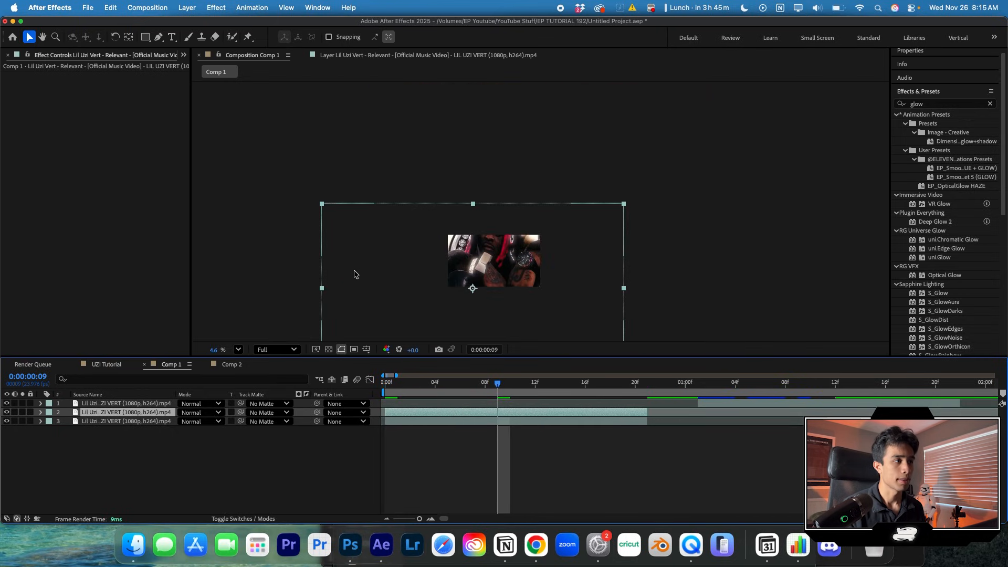
scroll(412, 275, up, 6)
drag(794, 403, 480, 403)
key(Home)
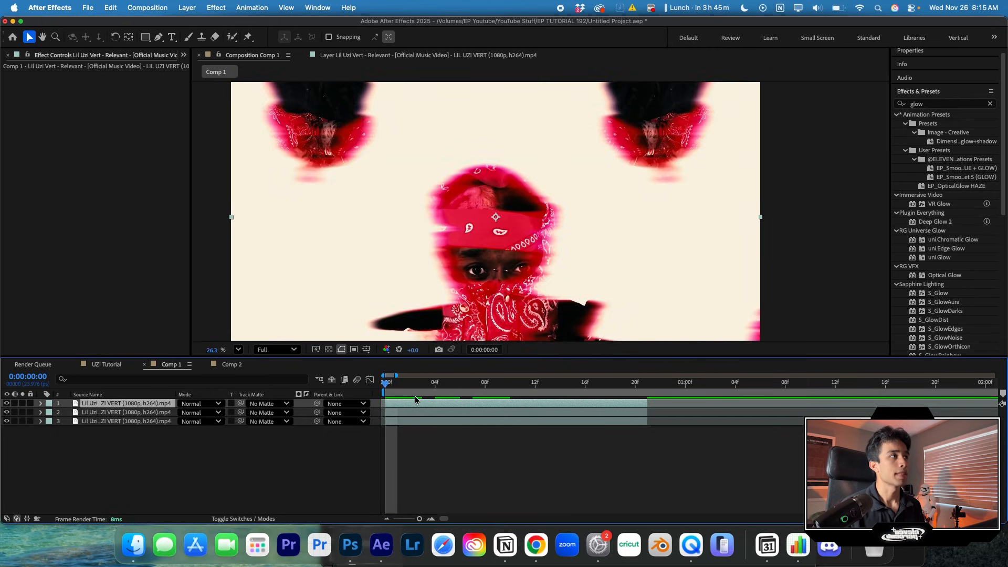
Step: Isolate both of the masked man's eyes on the top clip with the Roto Brush and check the selection across the clip
click(231, 38)
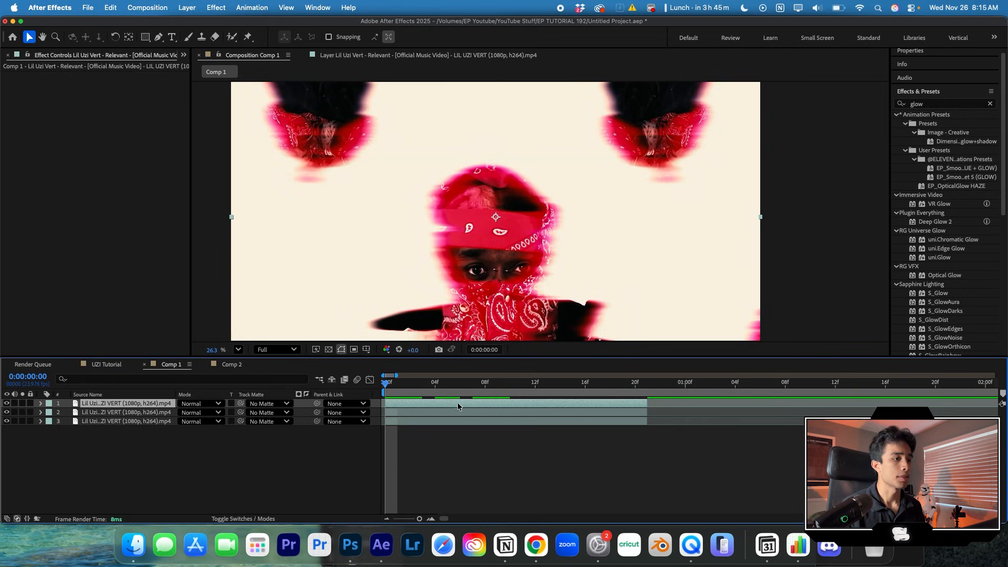
double_click(456, 400)
drag(491, 243, 503, 241)
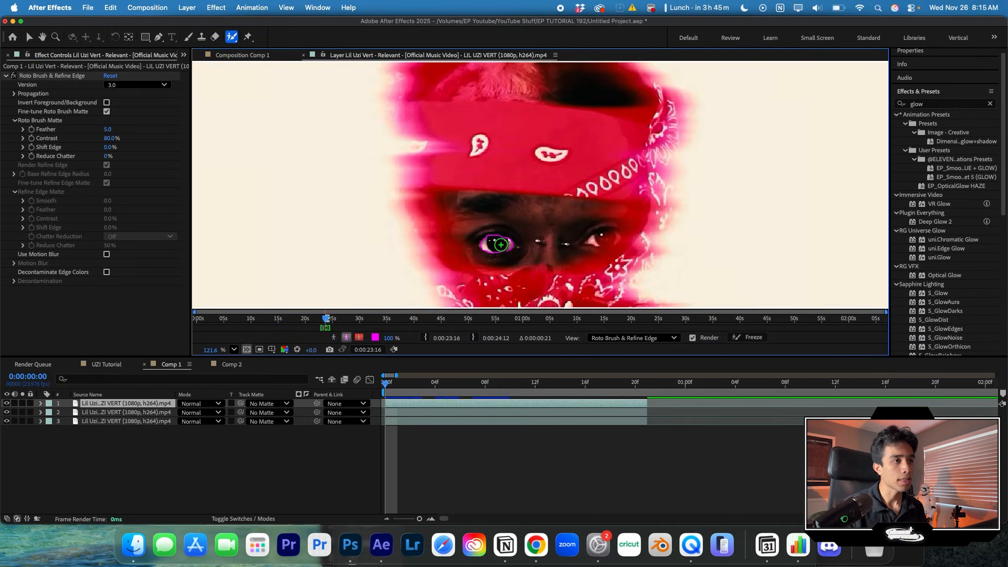
drag(597, 239, 601, 239)
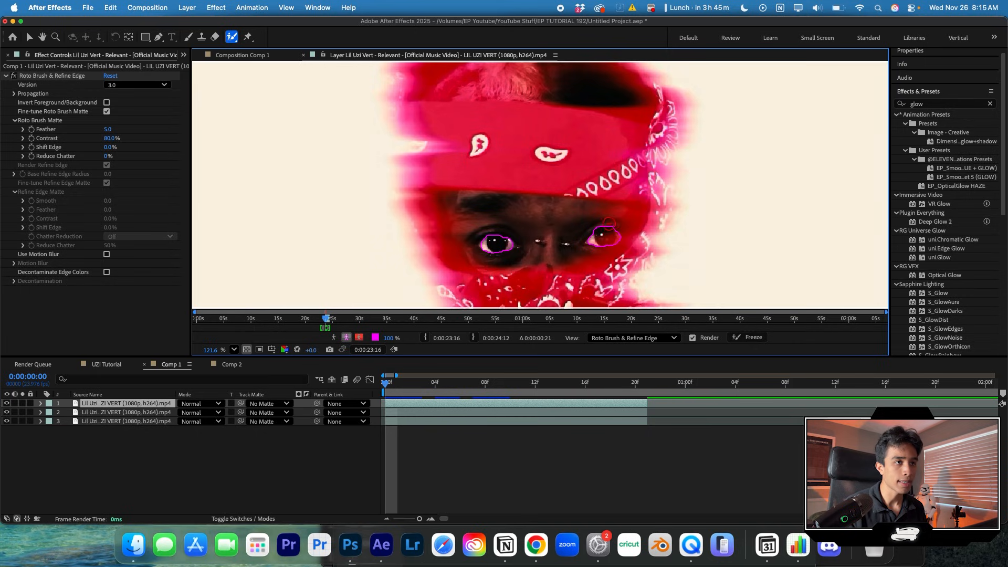
drag(388, 383, 508, 403)
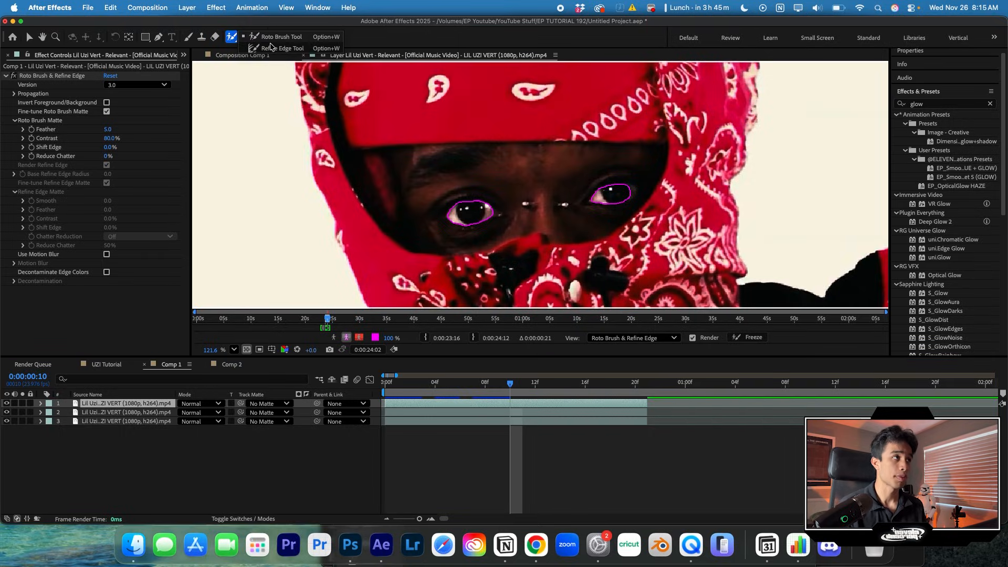
Step: Refine the roto selection along the upper edge of the first eye with the Refine Edge tool
click(233, 36)
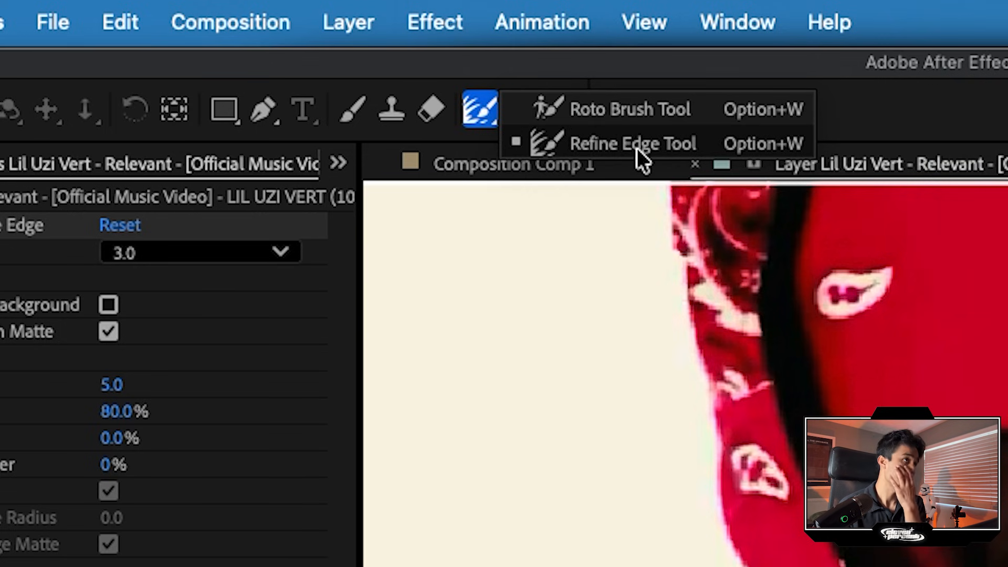
click(637, 148)
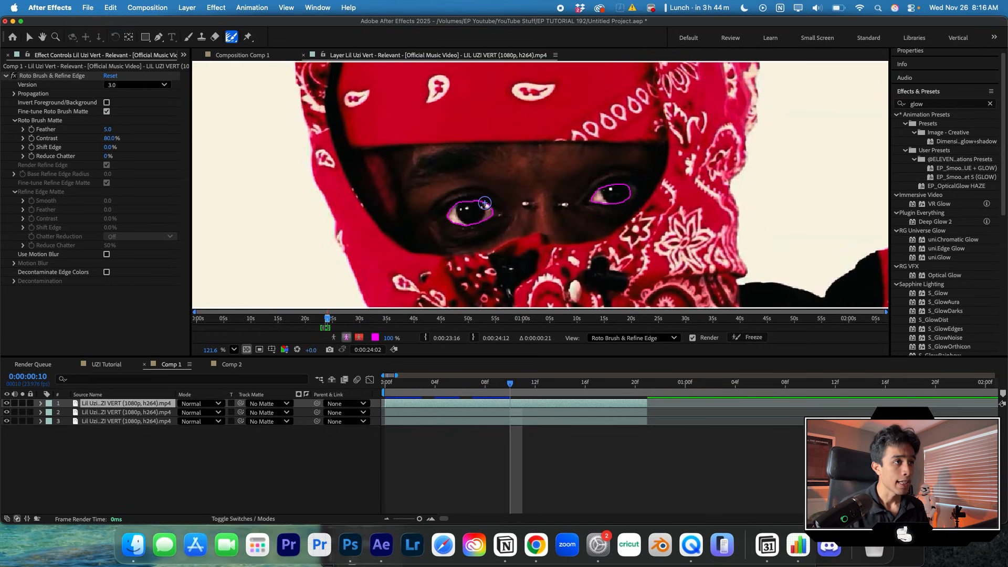
drag(484, 203, 454, 202)
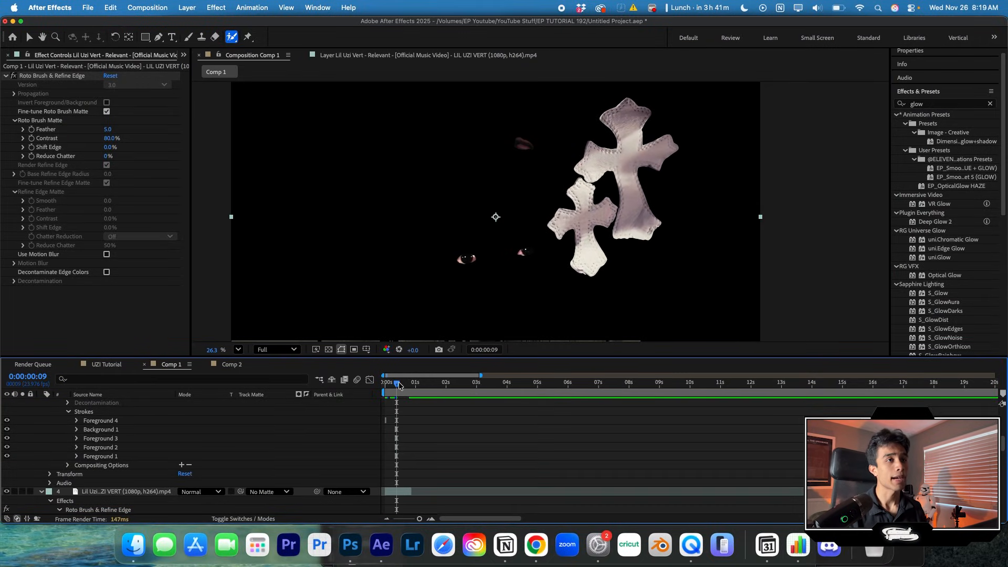
Step: Collapse the third clip's properties and reposition the smaller cross and the eyes cutouts further left in the composition
key(v)
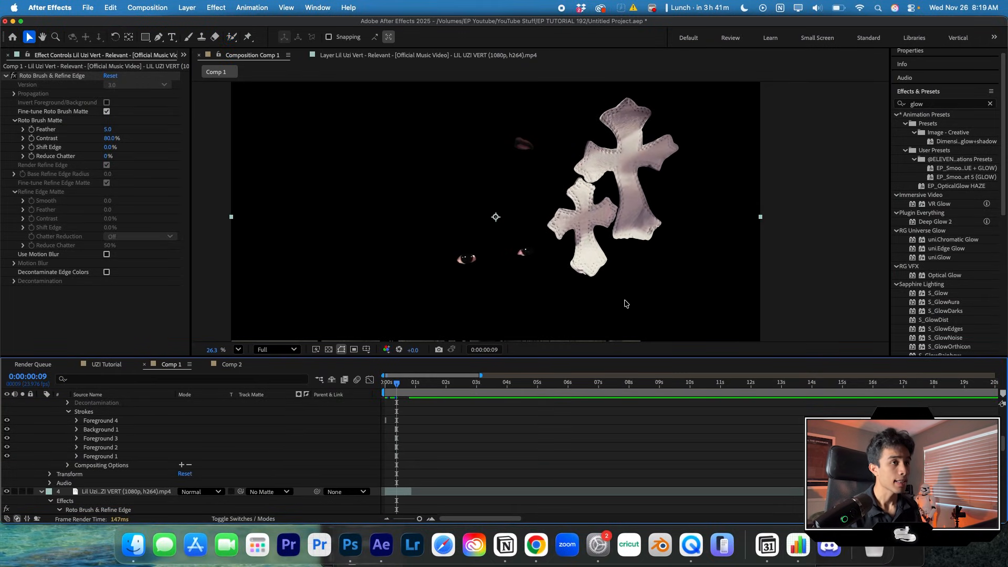
scroll(398, 475, up, 8)
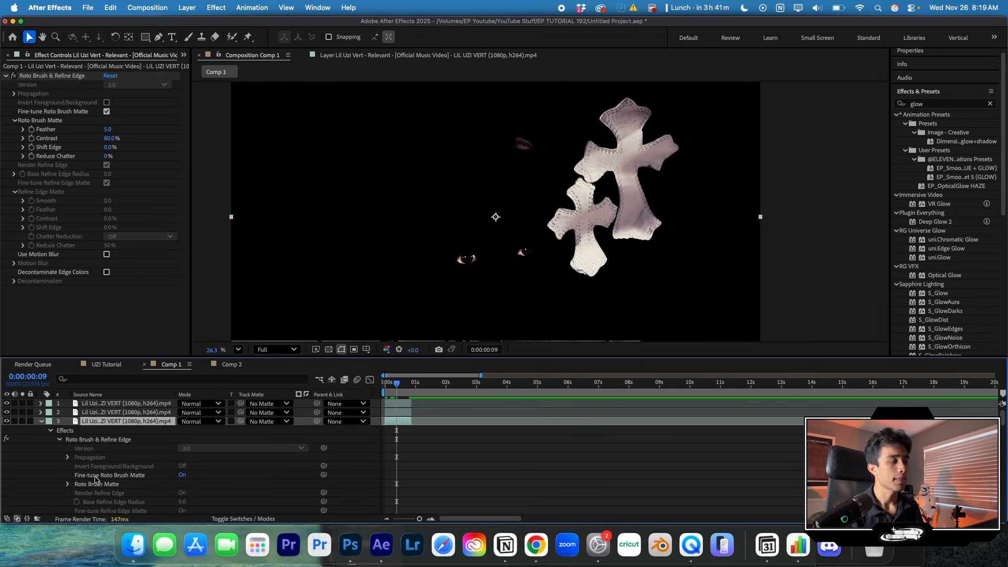
click(41, 421)
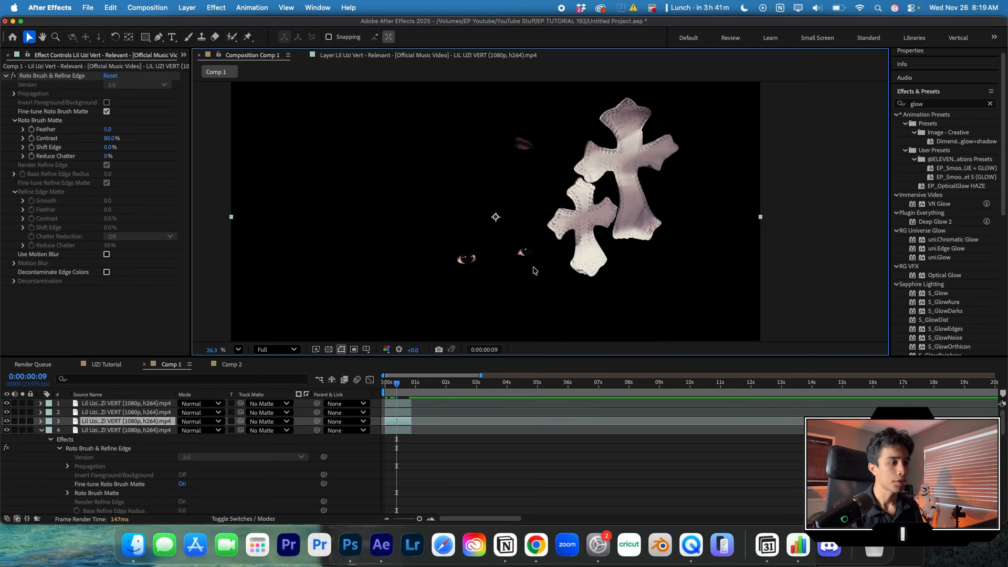
drag(657, 160, 488, 128)
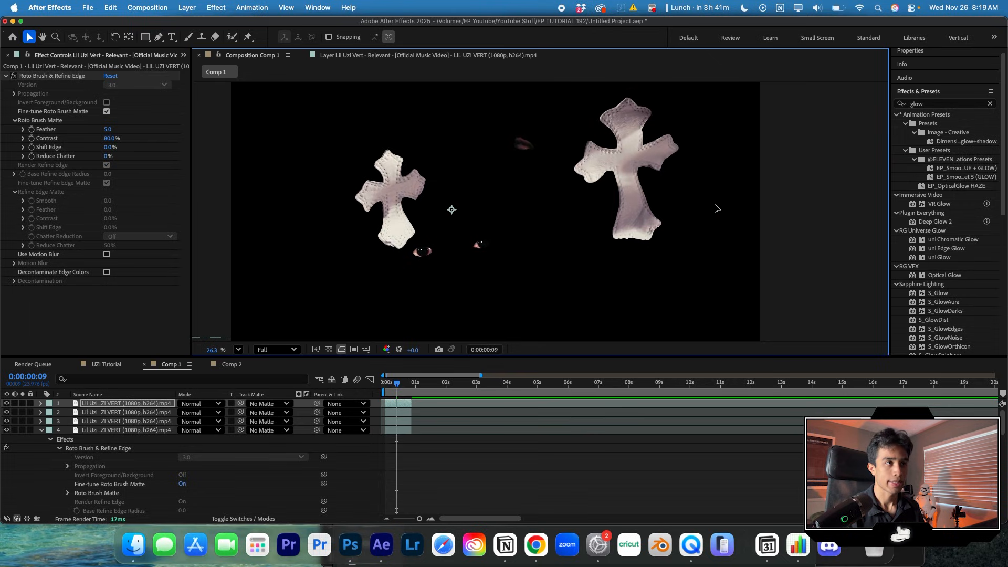
Step: Enlarge the eyes cutout to more than double its size and place it below the smaller cross
scroll(723, 219, down, 3)
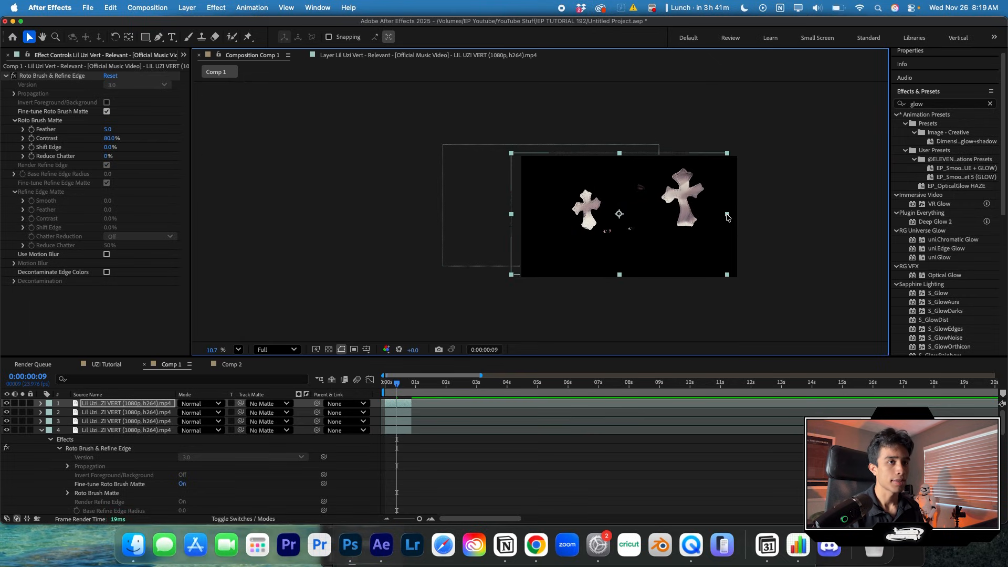
scroll(725, 219, down, 2)
drag(641, 265, 610, 255)
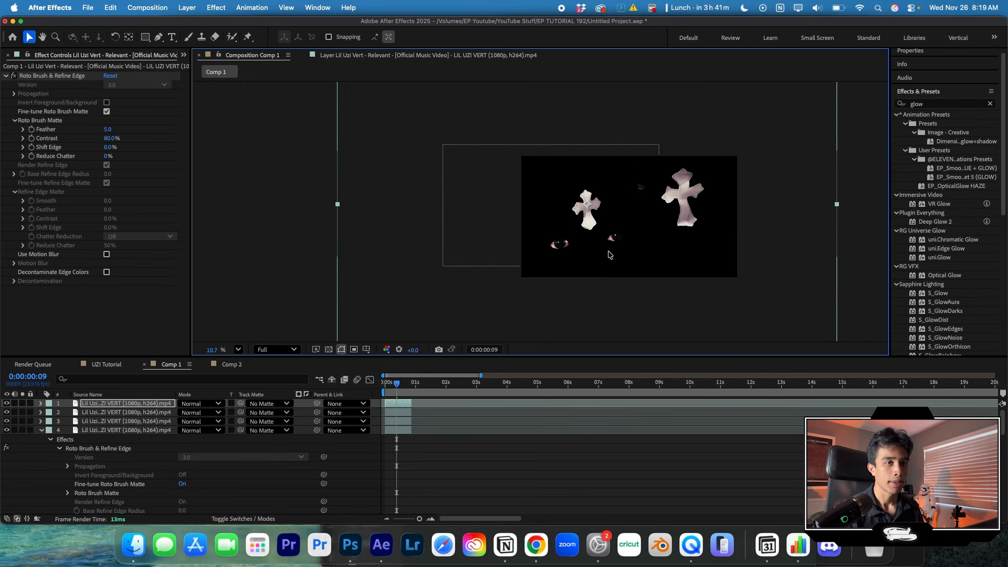
drag(837, 205, 861, 206)
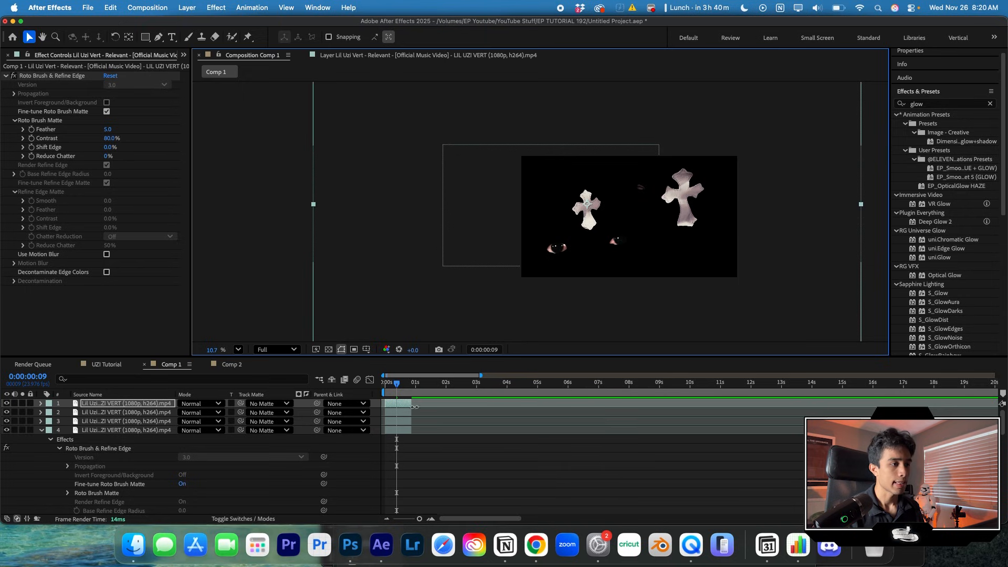
Step: Enlarge the lips cutout between the two crosses
click(412, 412)
scroll(743, 269, up, 2)
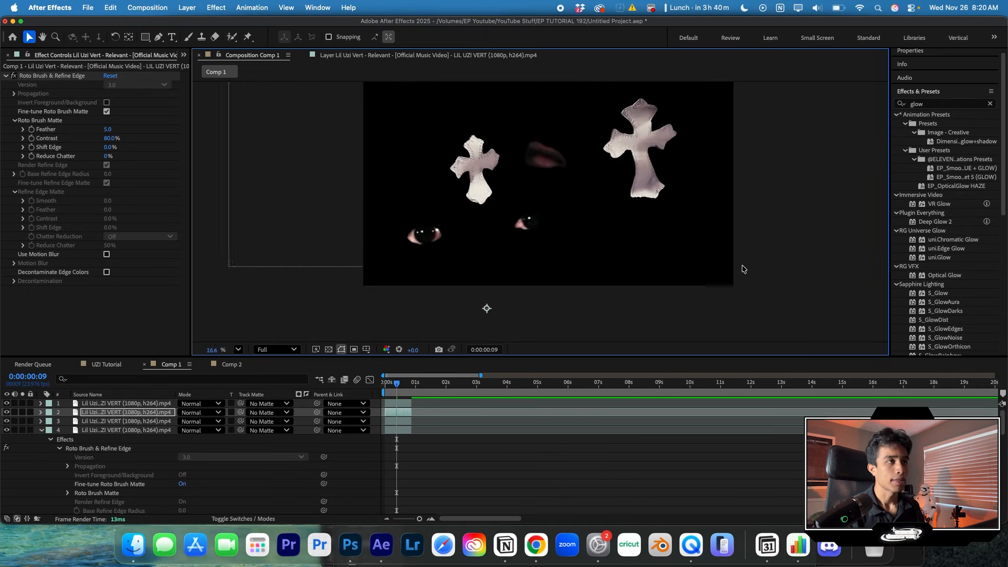
scroll(742, 268, down, 2)
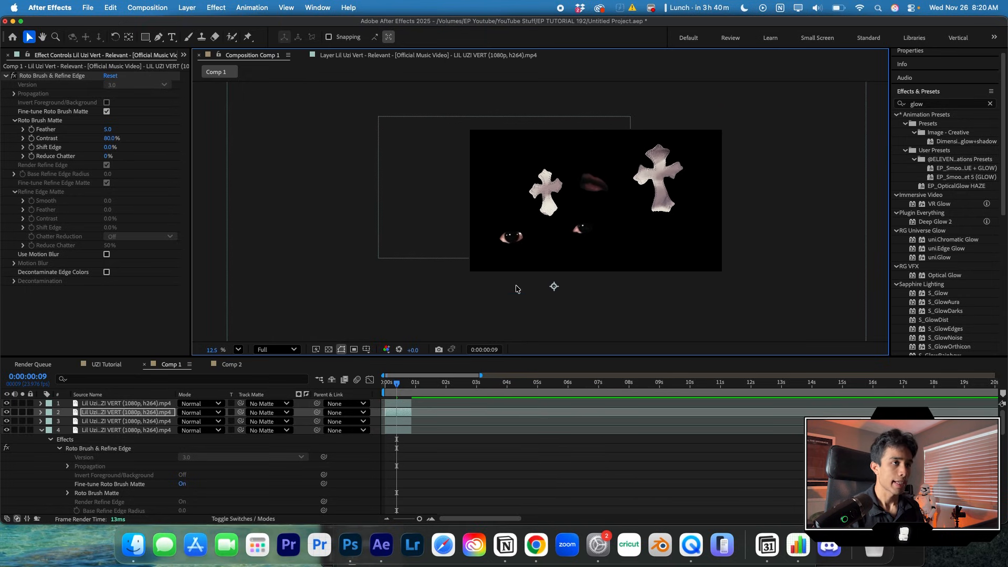
Step: Stagger the cross clips in the timeline so they start a few frames after the eyes and lips clips
click(238, 350)
click(255, 144)
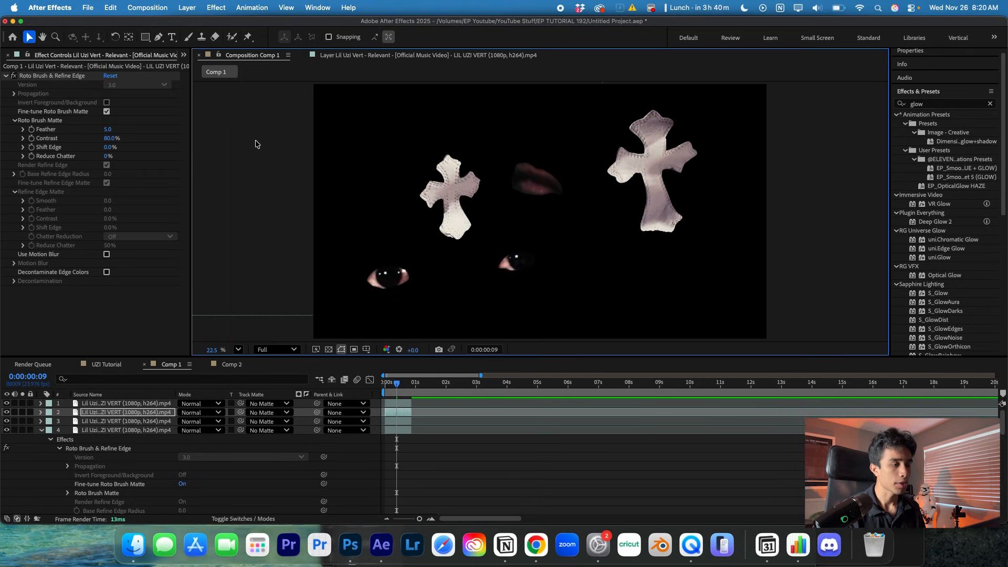
key(equal)
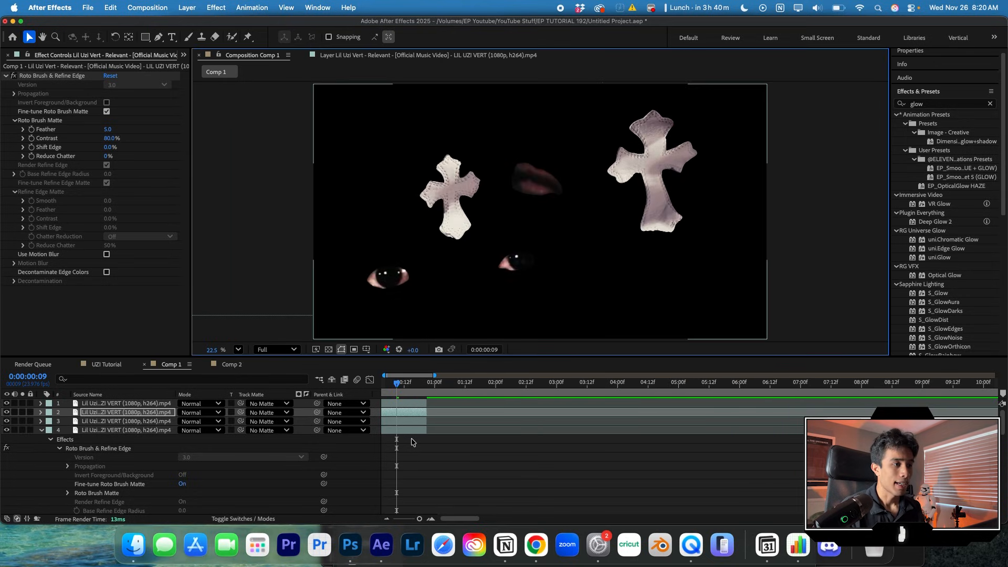
scroll(411, 442, left, 2)
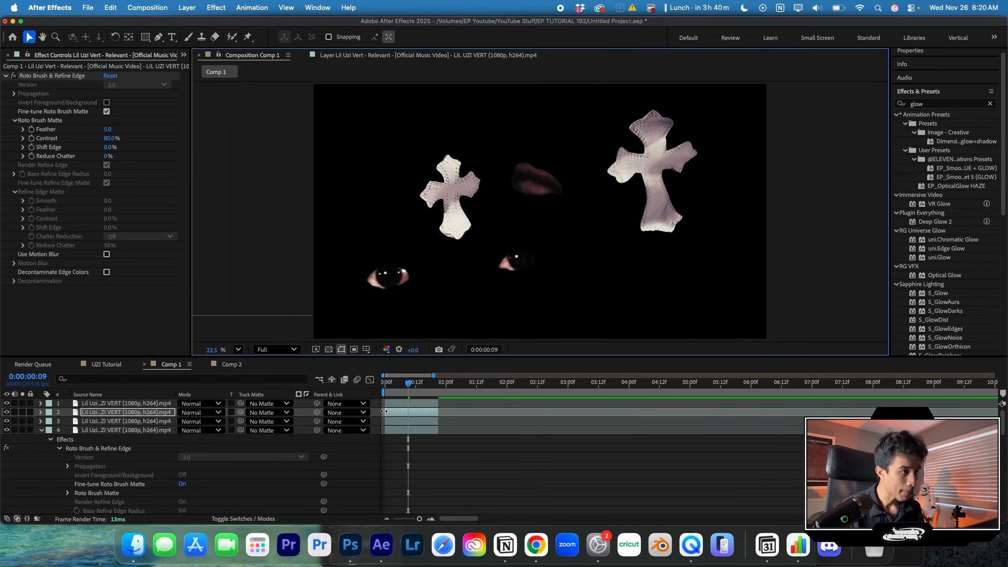
drag(384, 411, 387, 383)
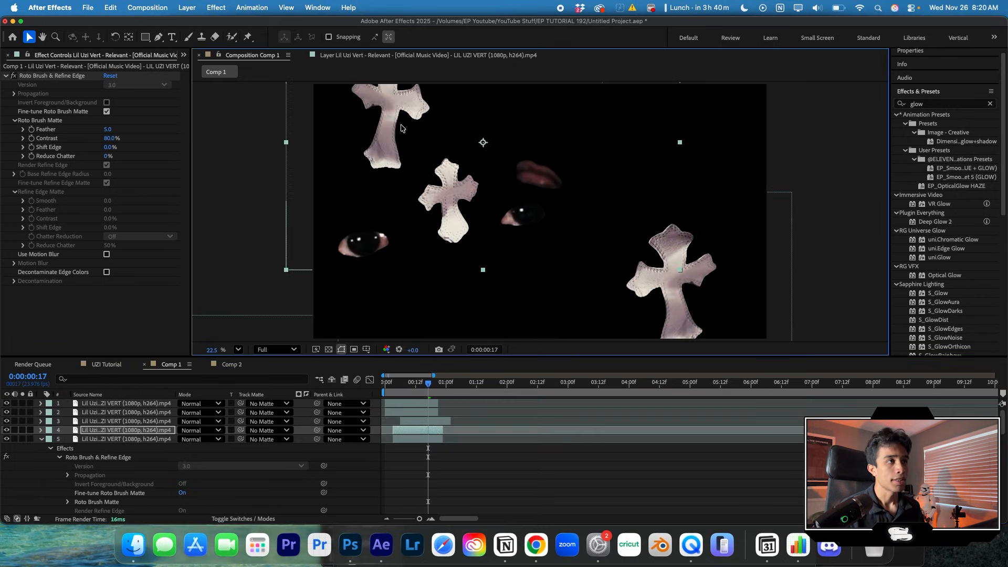
Step: Move the large cross at the upper left to the upper right of the frame and rotate it to 97°
drag(401, 128, 674, 111)
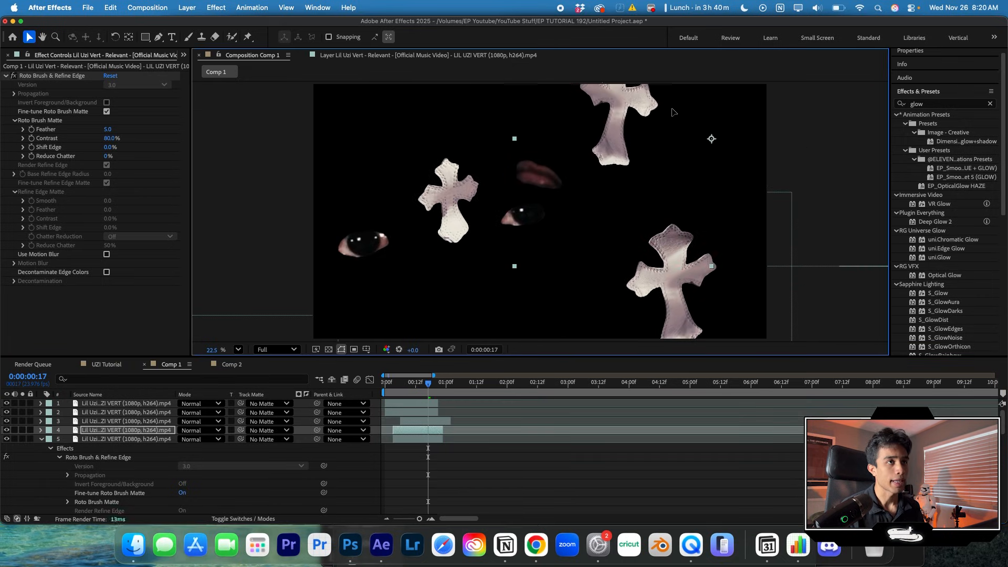
key(r)
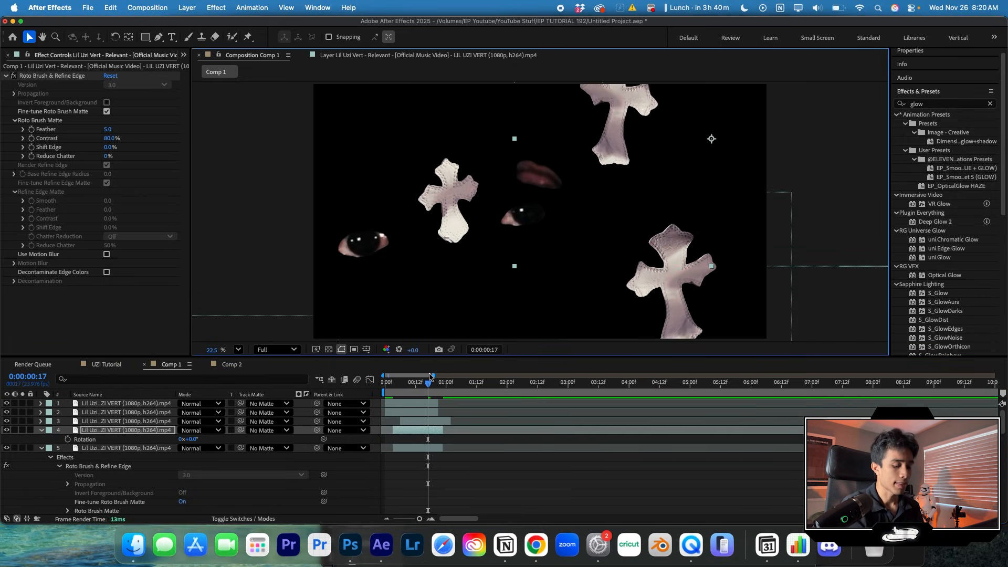
Step: Move the eyes cutout down and to the right, and preview the collage from the first frame
drag(545, 210, 613, 264)
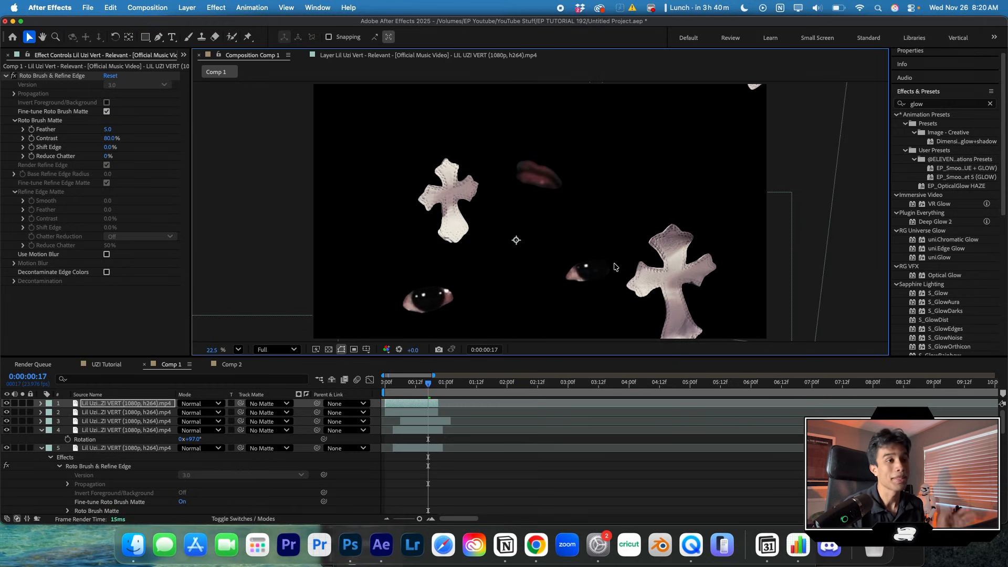
click(470, 488)
click(385, 382)
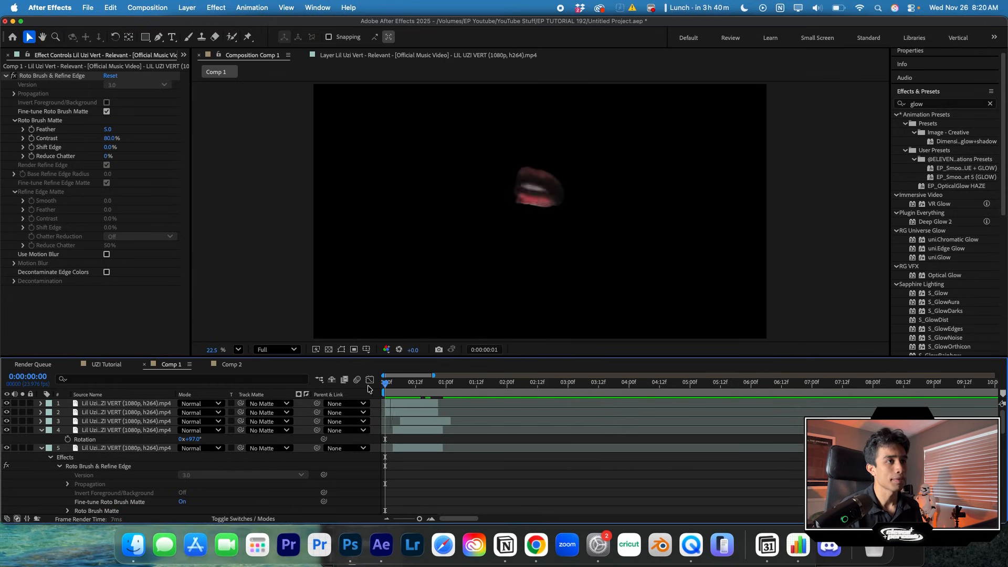
key(space)
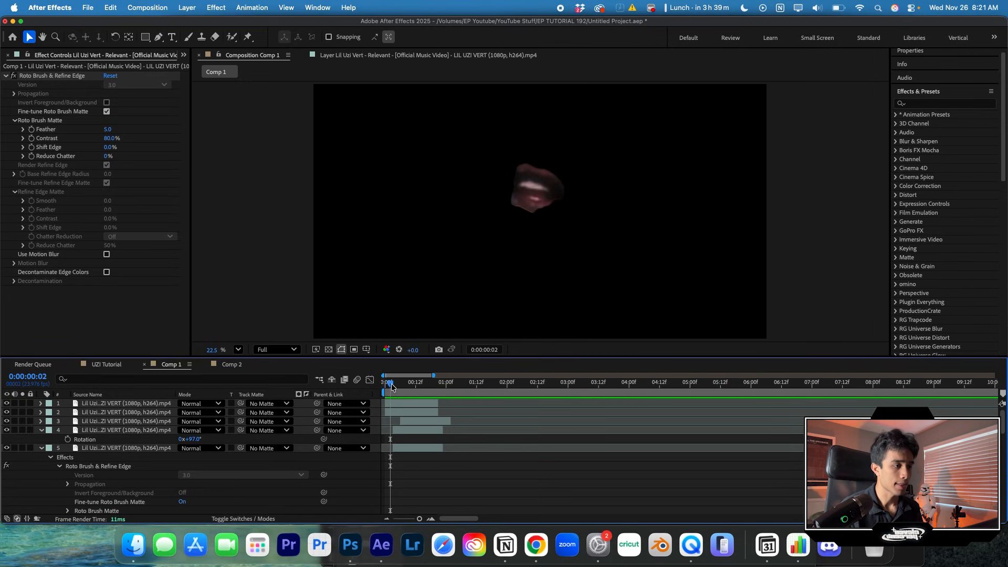
Step: Go to frame 3, find the Deep Glow 2 effect and apply it to the rotated cross clip
drag(391, 386, 394, 386)
click(925, 103)
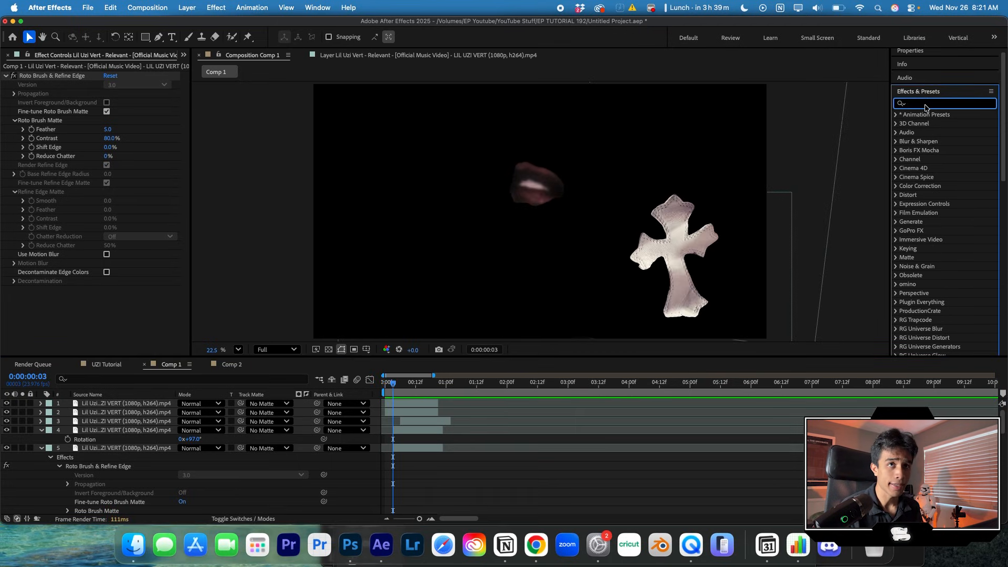
text(deep)
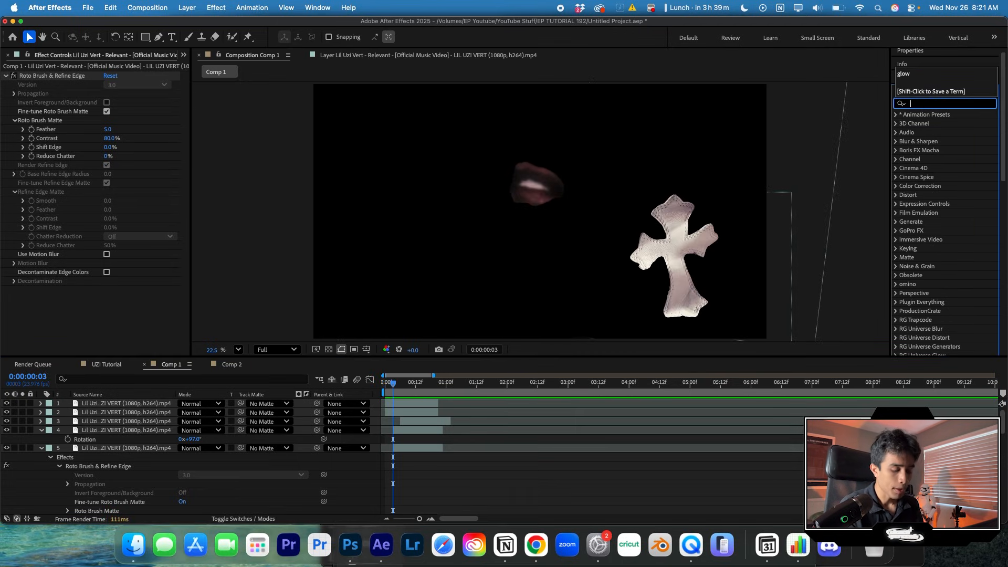
drag(942, 164, 417, 430)
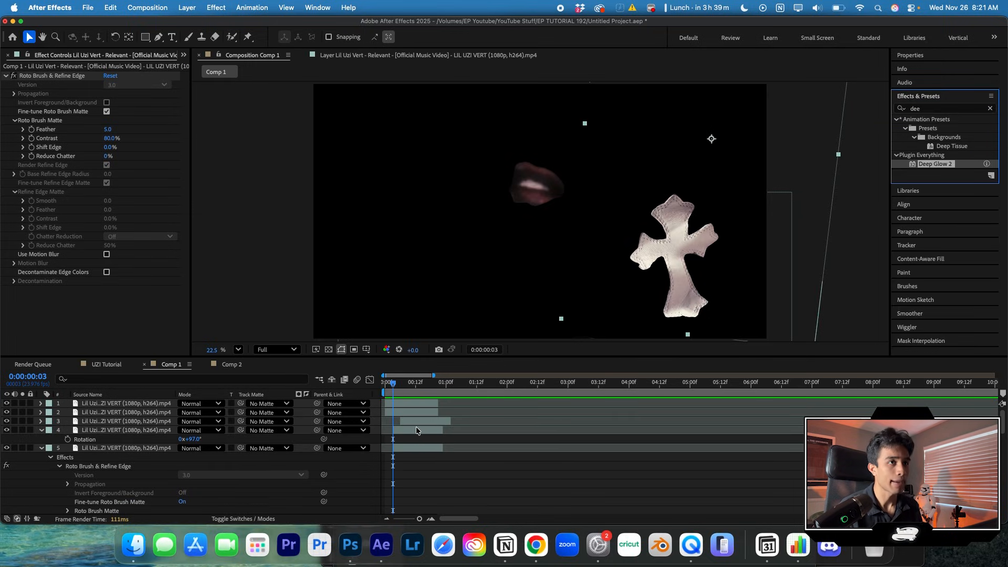
Step: Apply Deep Glow 2 to the lower-right cross clip and animate its Exposure from 1.00 at frame 3 to 0 at frame 10
drag(935, 171, 440, 456)
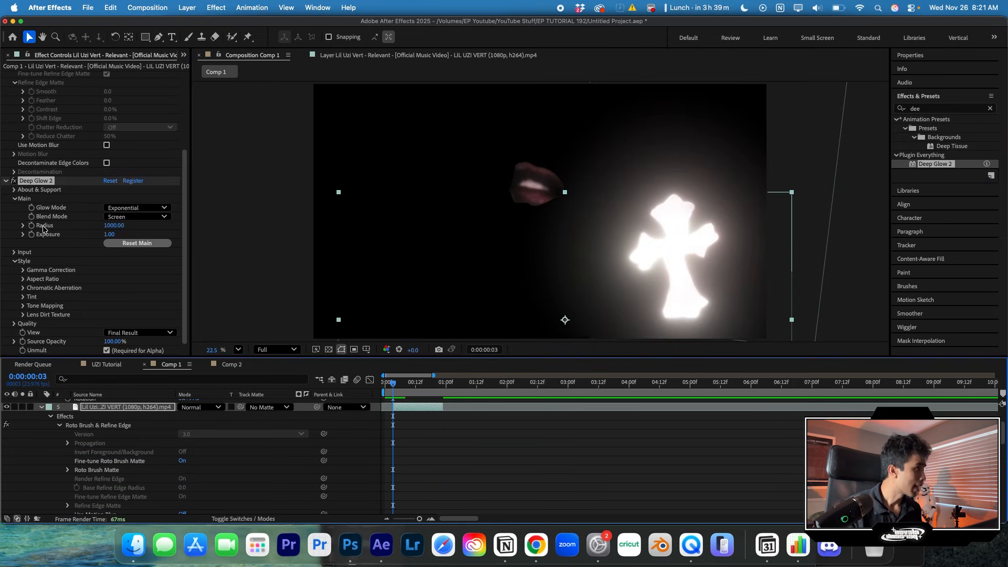
click(30, 236)
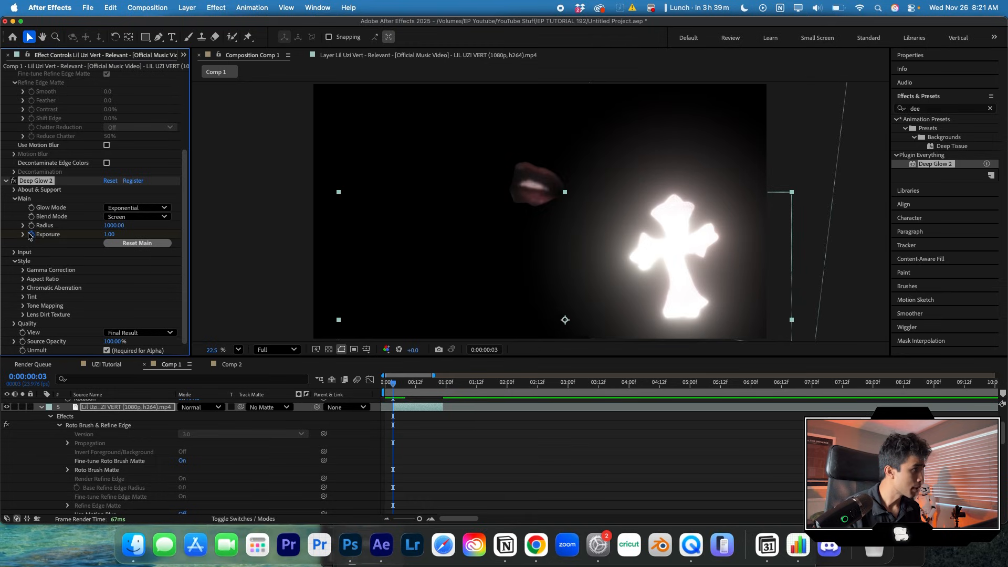
key(space)
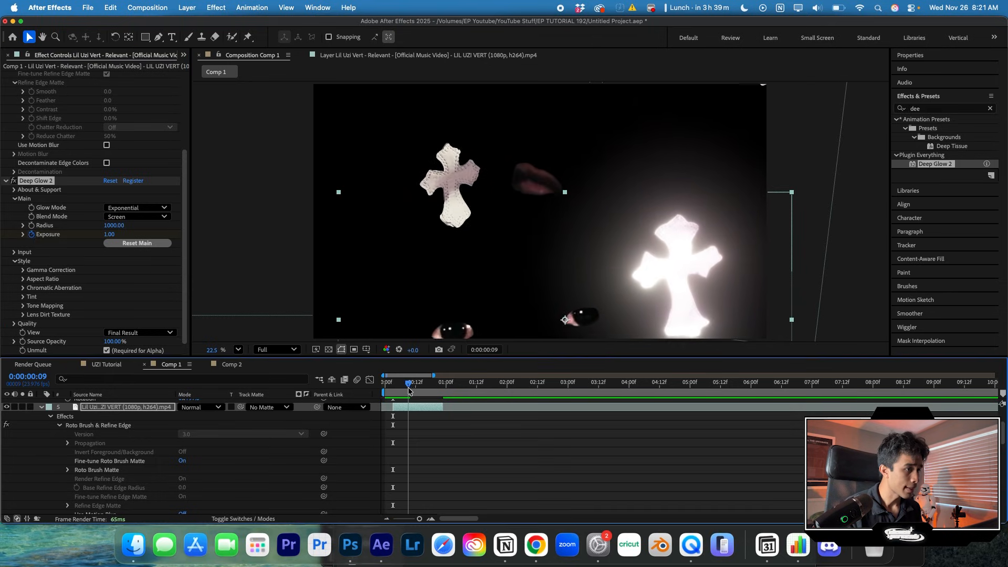
click(109, 234)
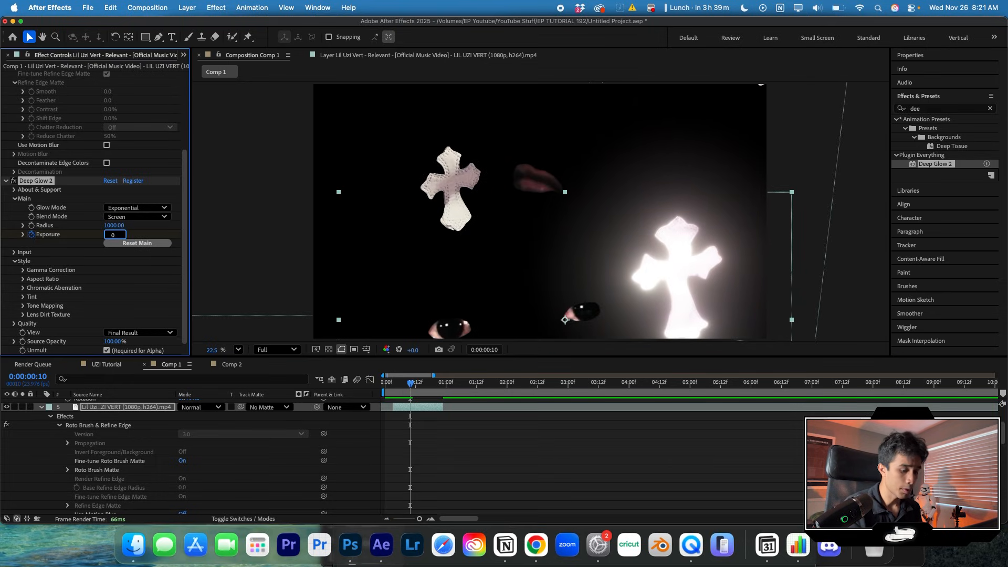
text(0)
key(Return)
drag(385, 391, 411, 381)
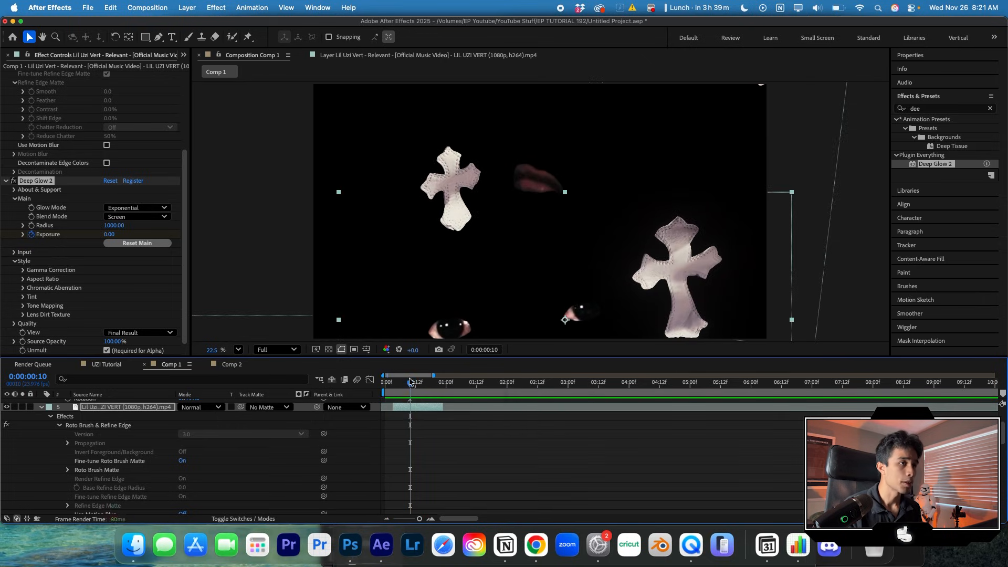
Step: Keyframe the eyes clip's Position and Scale at frame 9, and set its Scale to 1201.4% at frame 0
scroll(414, 420, up, 3)
click(415, 413)
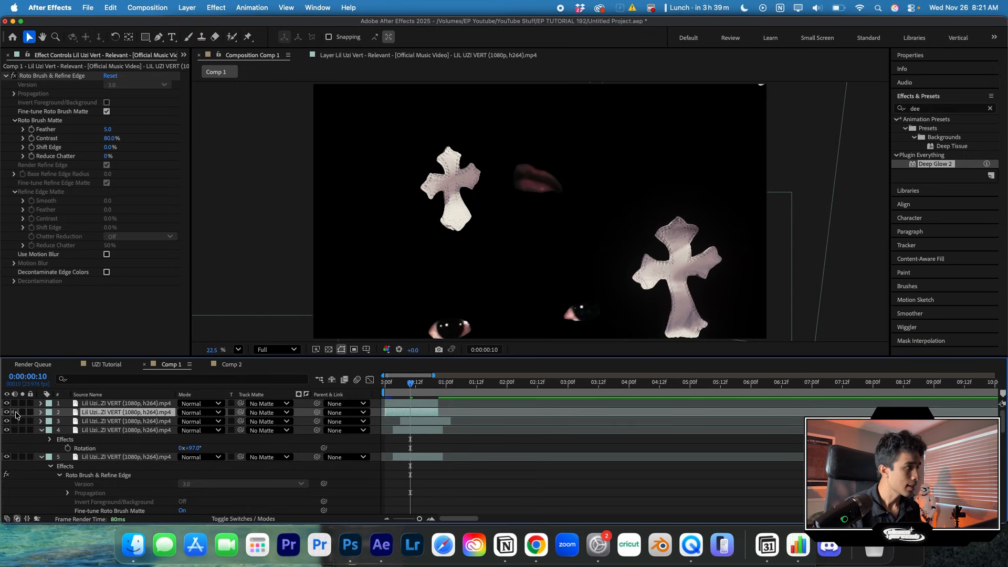
click(7, 412)
click(6, 412)
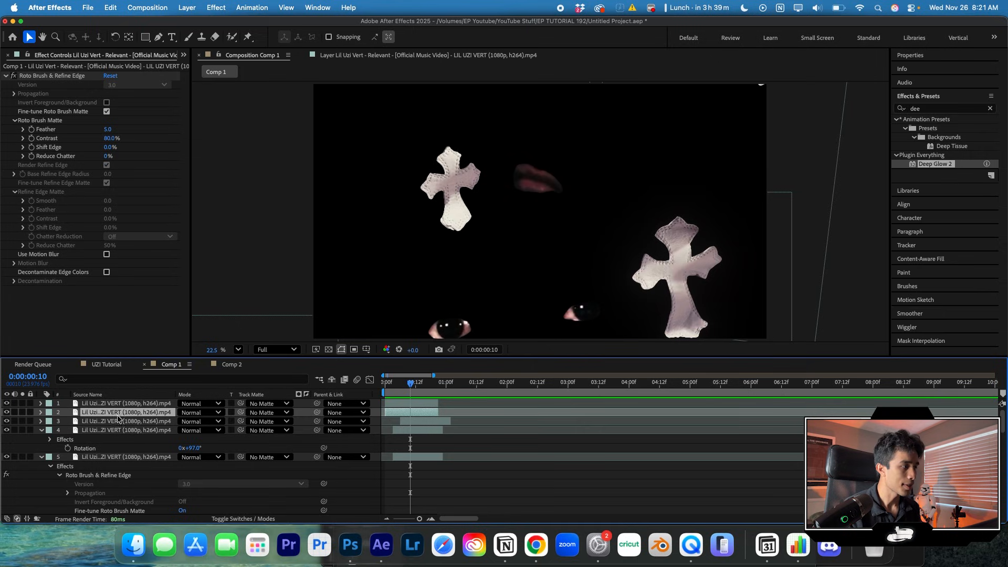
click(41, 412)
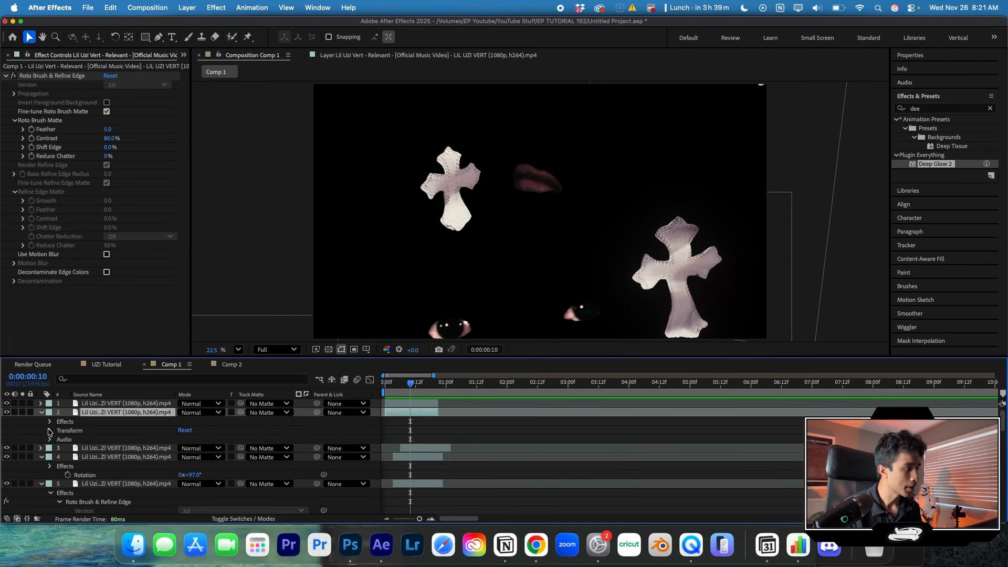
click(50, 430)
click(406, 393)
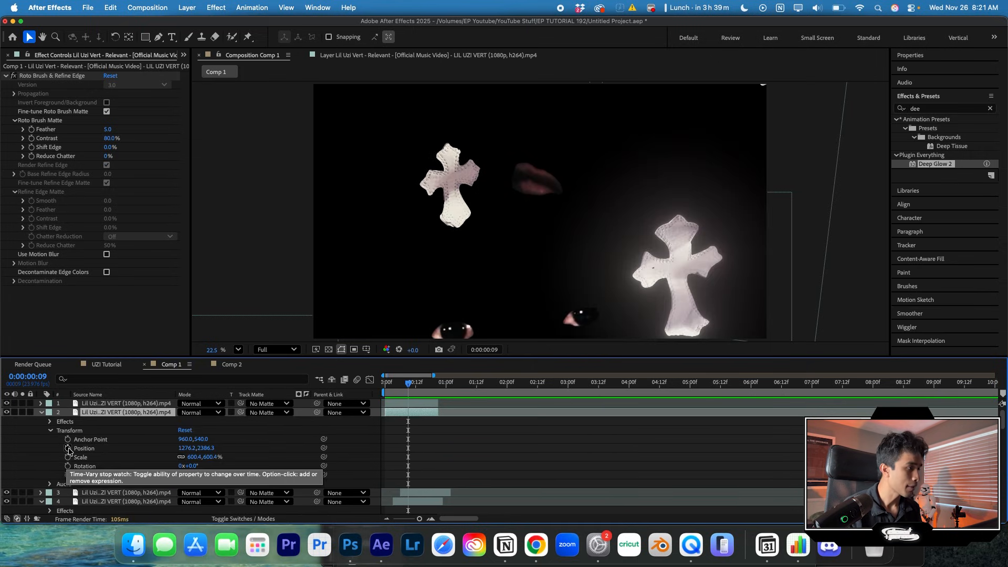
click(68, 449)
click(67, 457)
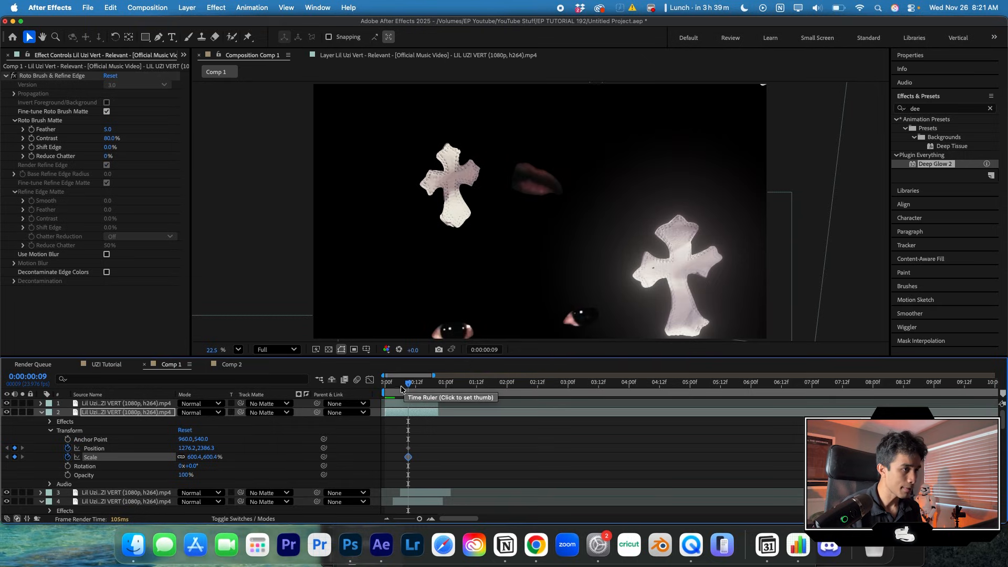
drag(402, 388, 384, 387)
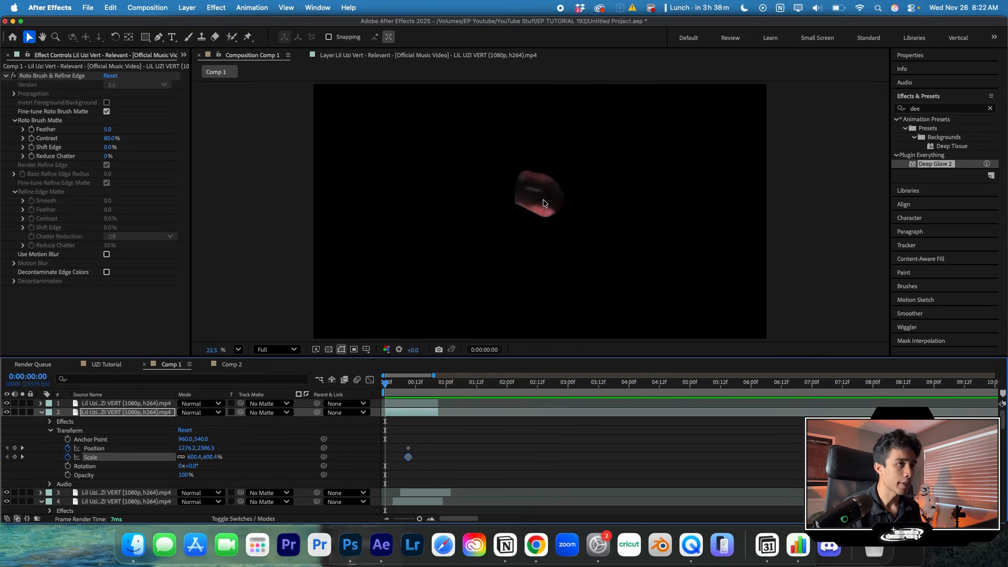
drag(181, 457, 448, 425)
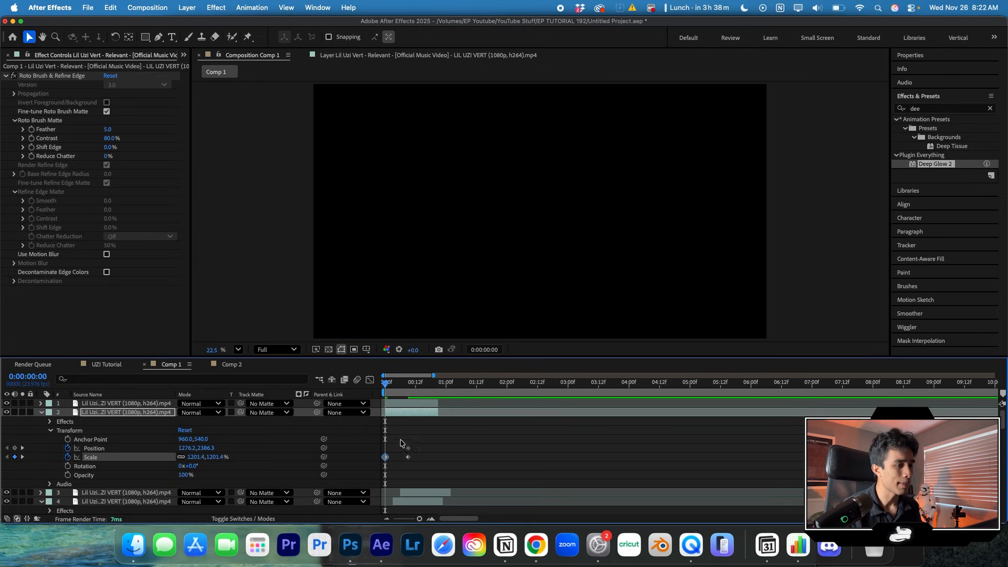
Step: Ease the eyes clip's Scale curve into a steep initial drop and move its final keyframe to frame 4
click(369, 380)
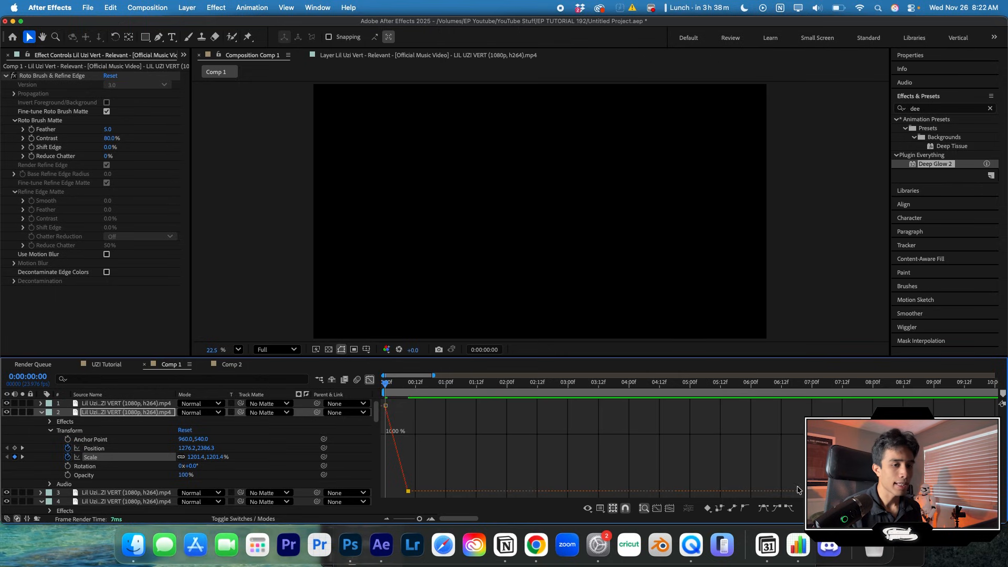
click(762, 509)
drag(401, 491, 387, 492)
key(space)
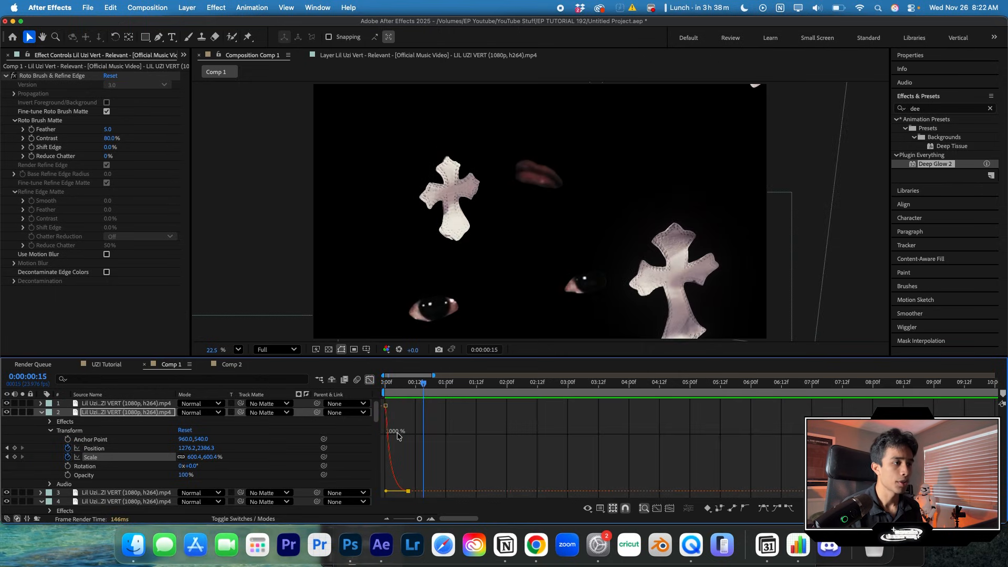
drag(407, 491, 395, 490)
click(384, 382)
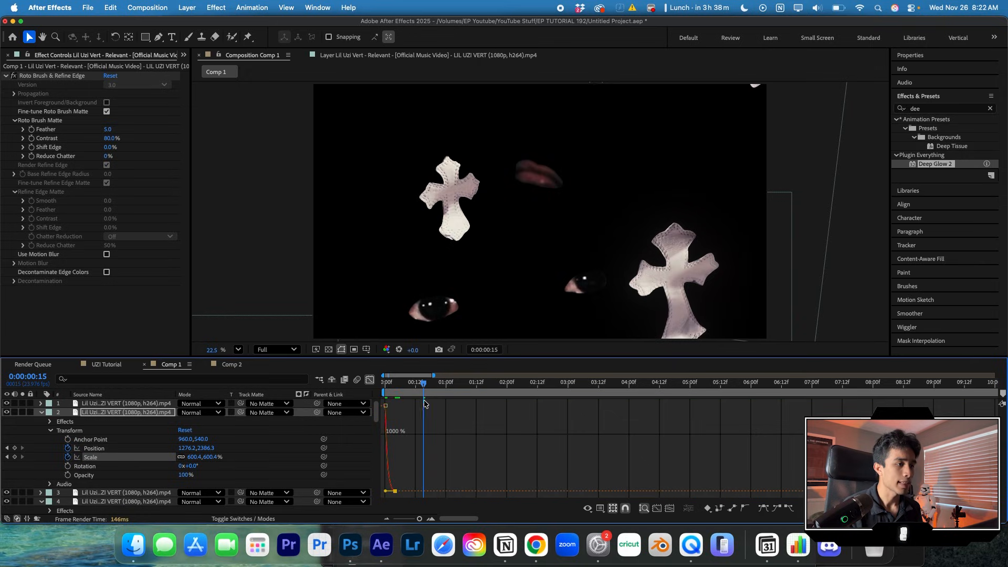
drag(384, 382, 388, 383)
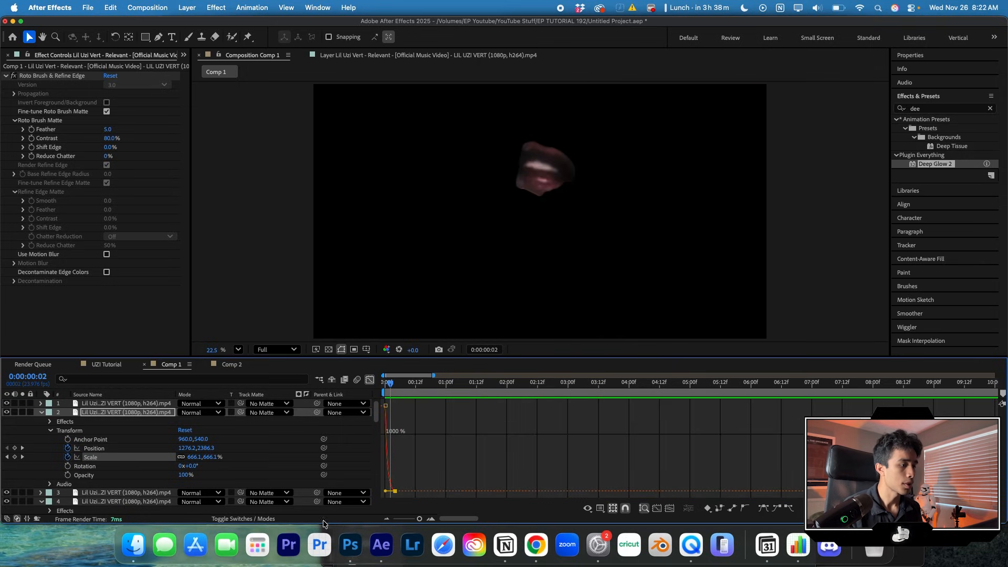
Step: Enable motion blur on the eyes clip and return to the start of the composition
click(254, 522)
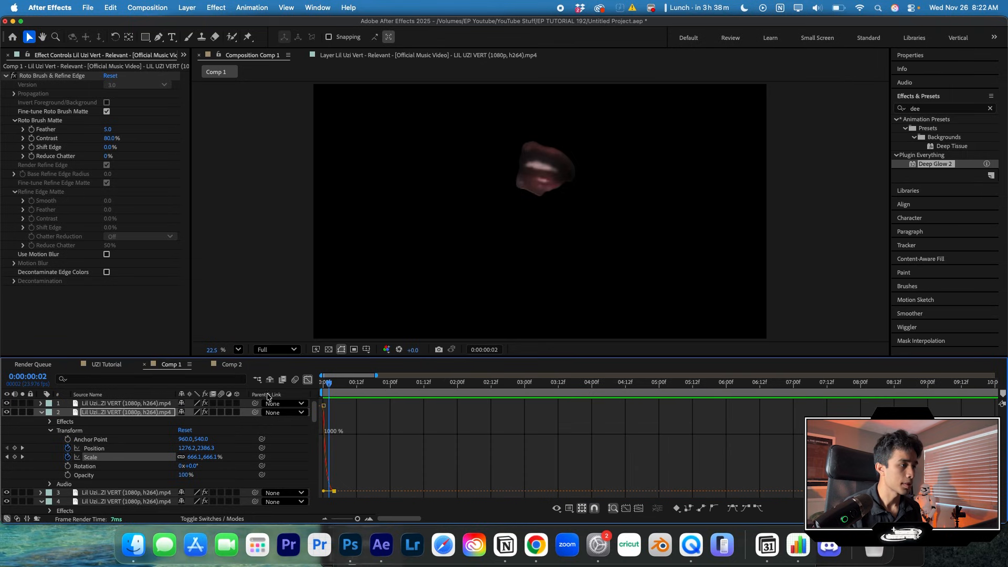
click(220, 412)
drag(328, 382, 317, 384)
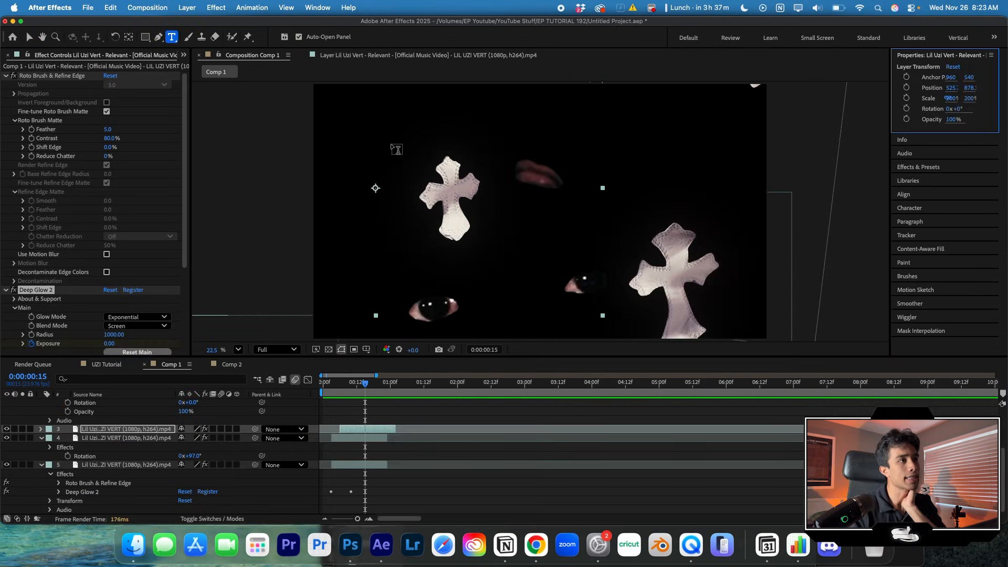
Step: Add the text "ayeeeee" and place it above the upper-left cross
click(356, 121)
text(ayee)
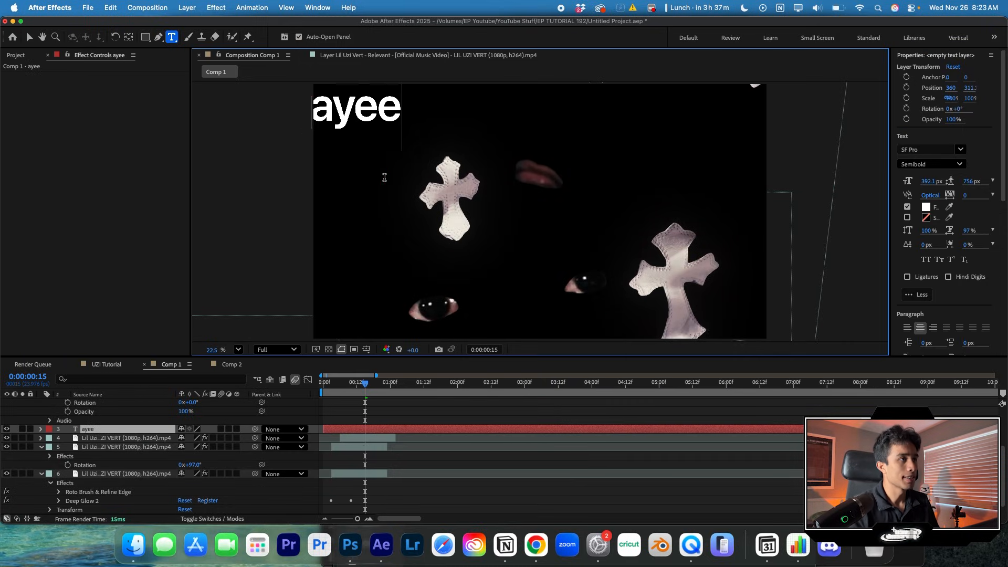
text(eee)
drag(281, 101, 384, 113)
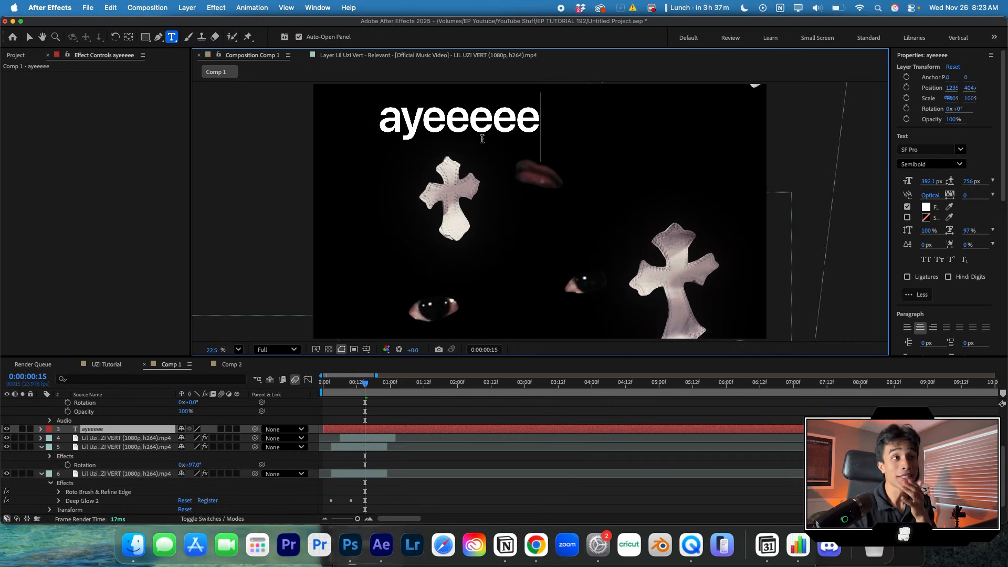
Step: Set the "ayeeeee" text to SF Pro Light at a size of 260.1 px
double_click(481, 139)
click(960, 149)
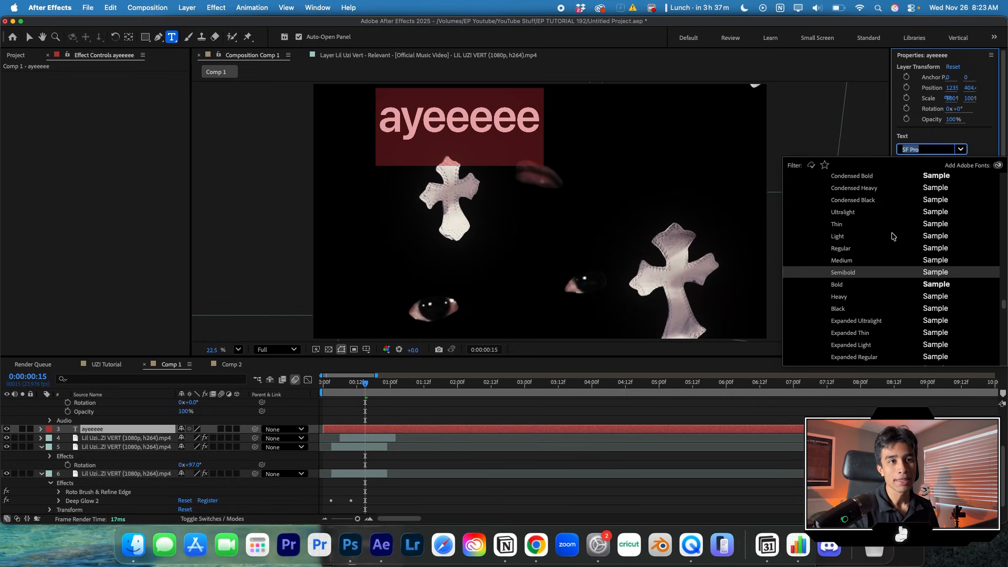
click(928, 239)
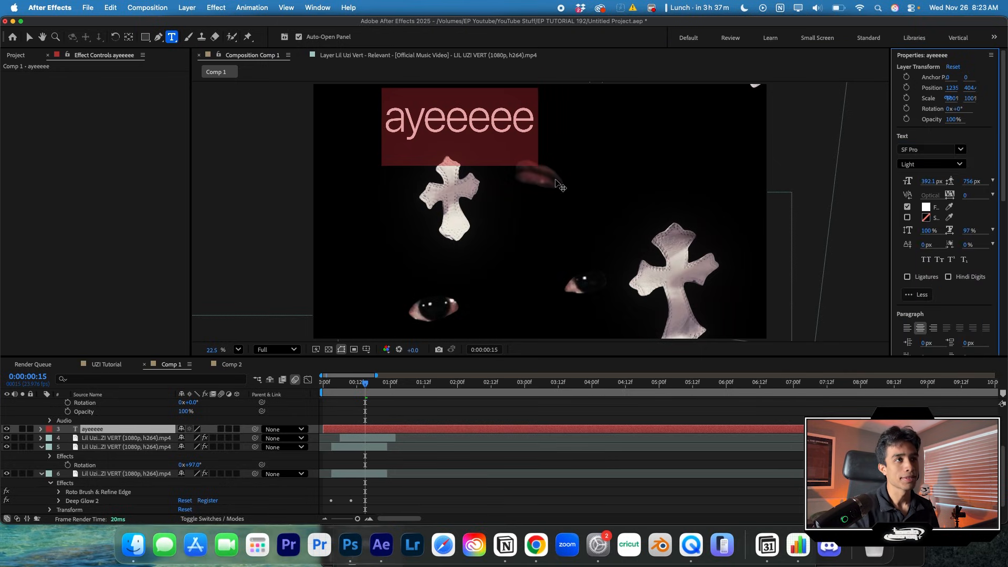
drag(931, 181, 852, 182)
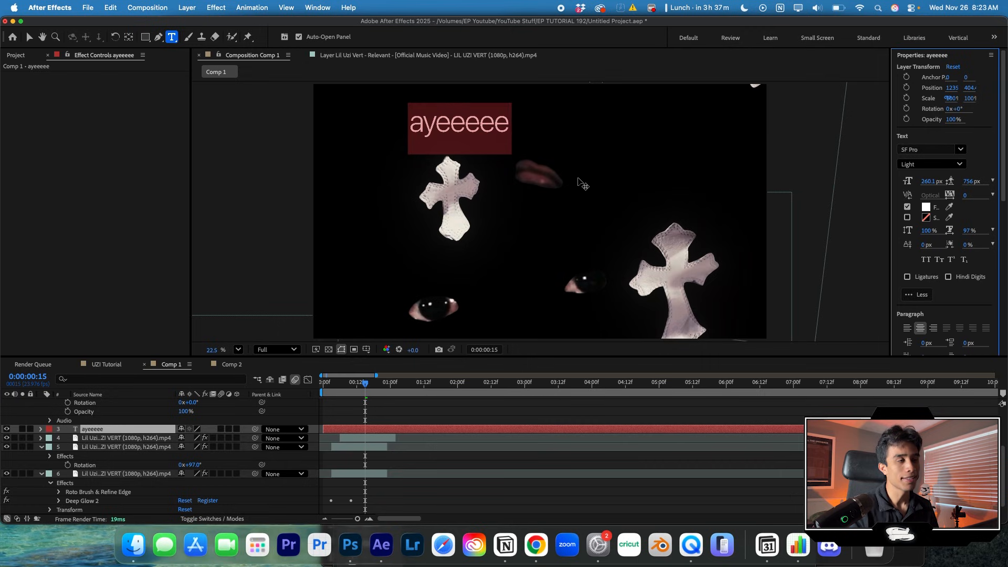
click(505, 130)
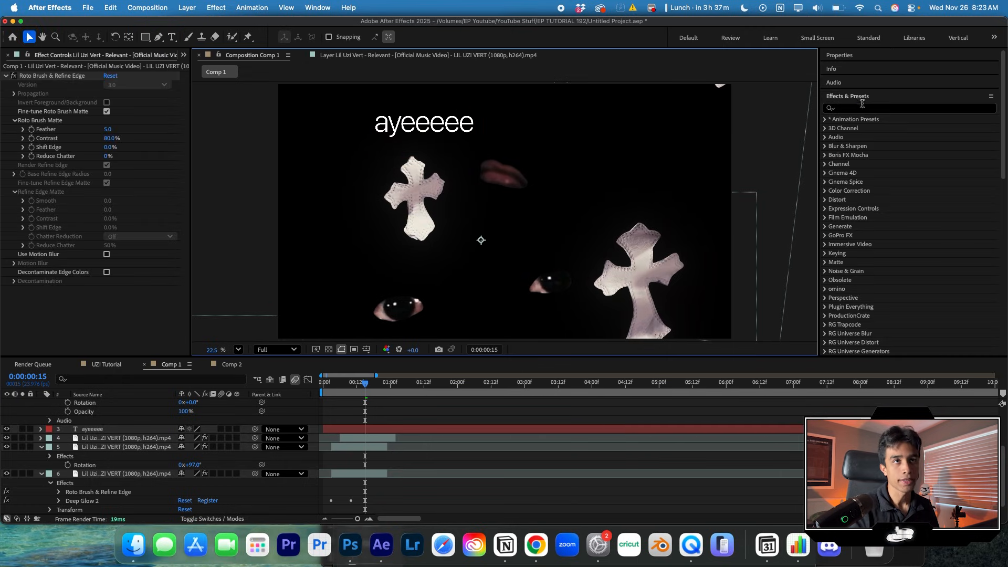
Step: Find the Blinking Cursor Typewriter Console preset and apply it to the "ayeeeee" text layer
click(863, 108)
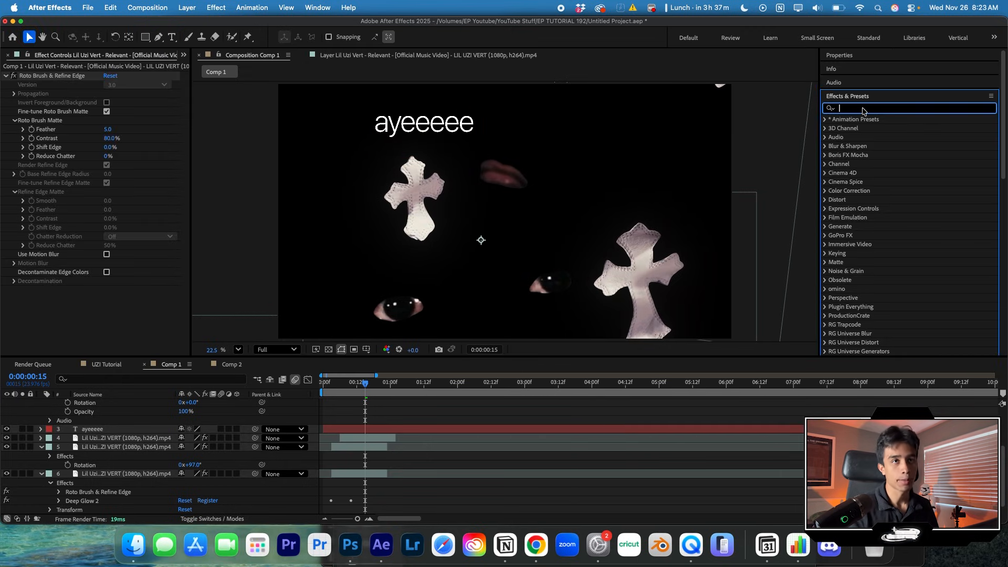
text(type)
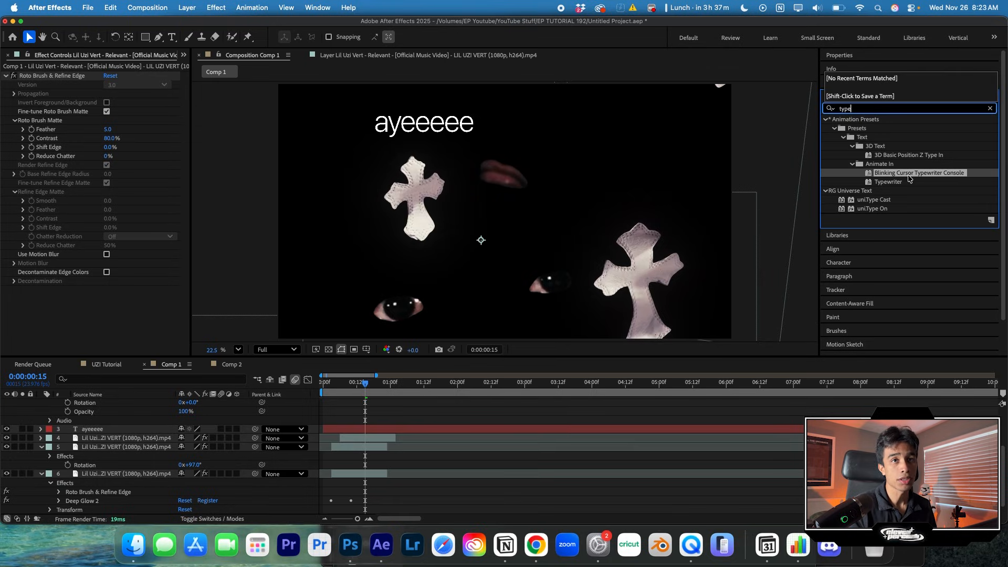
drag(910, 179, 390, 427)
key(space)
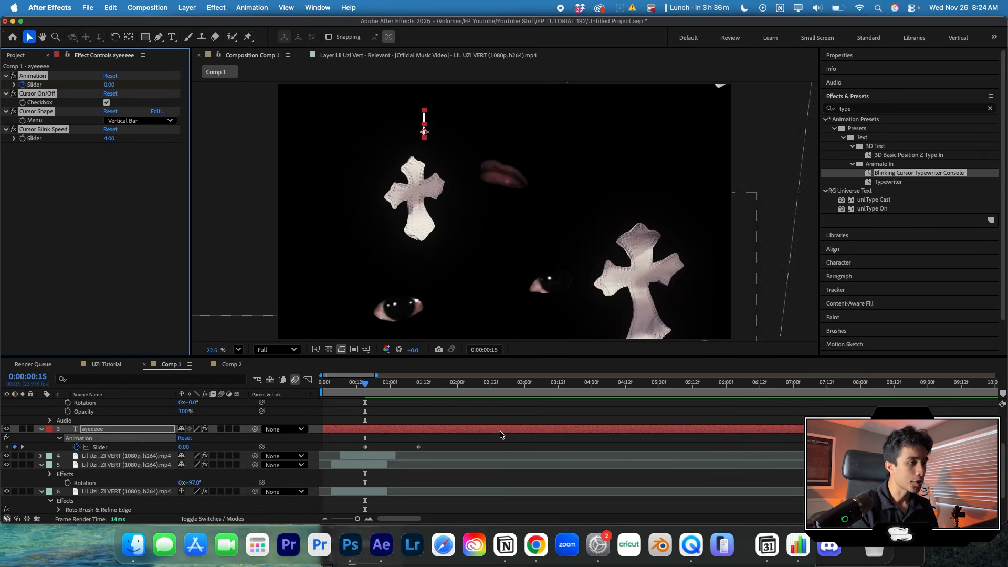
Step: Retime the text's typewriter slider keyframes to about frames 4 and 12, and preview the animation
key(u)
drag(364, 448, 334, 447)
drag(418, 448, 358, 448)
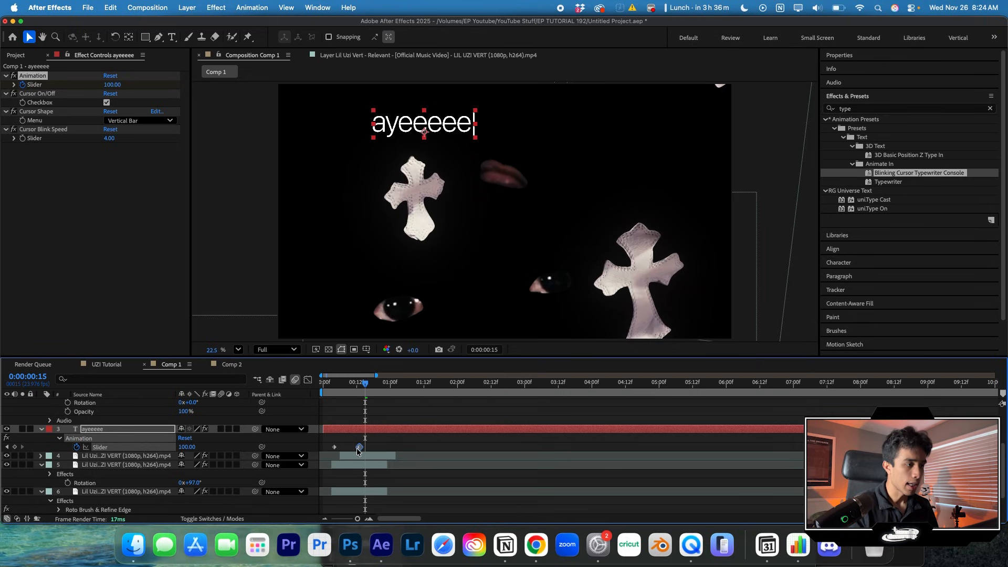
drag(364, 397, 347, 388)
key(space)
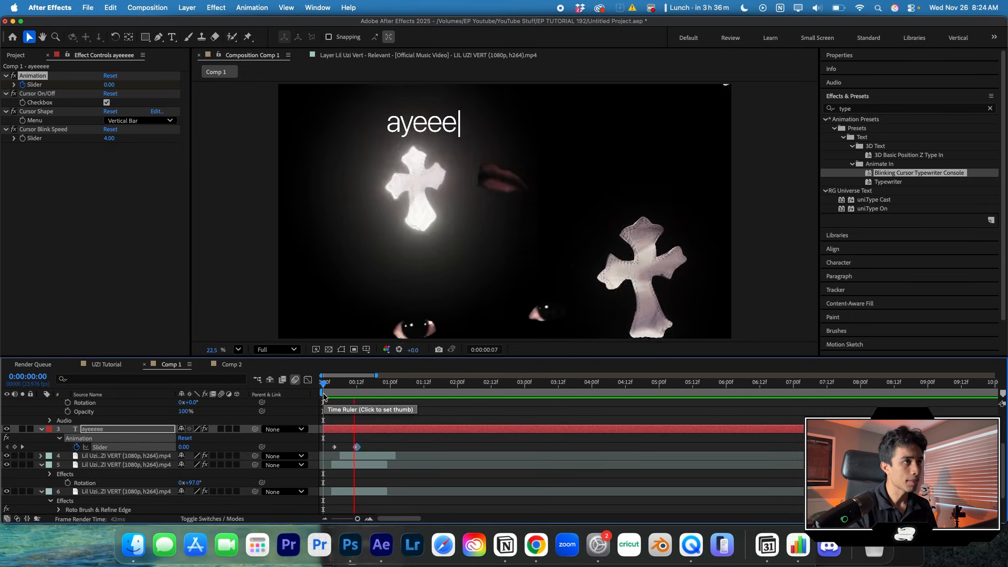
Step: Find Gaussian Blur (Legacy) and apply it to the "ayeeeee" text layer with a Blurriness of 12.7
click(914, 108)
text(g)
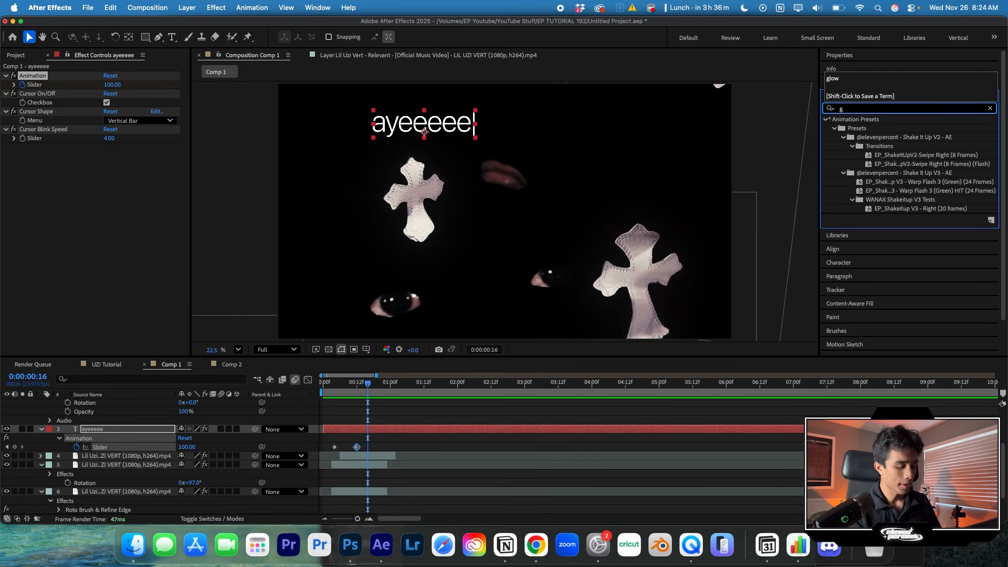
text(aus)
drag(890, 131, 953, 155)
click(898, 147)
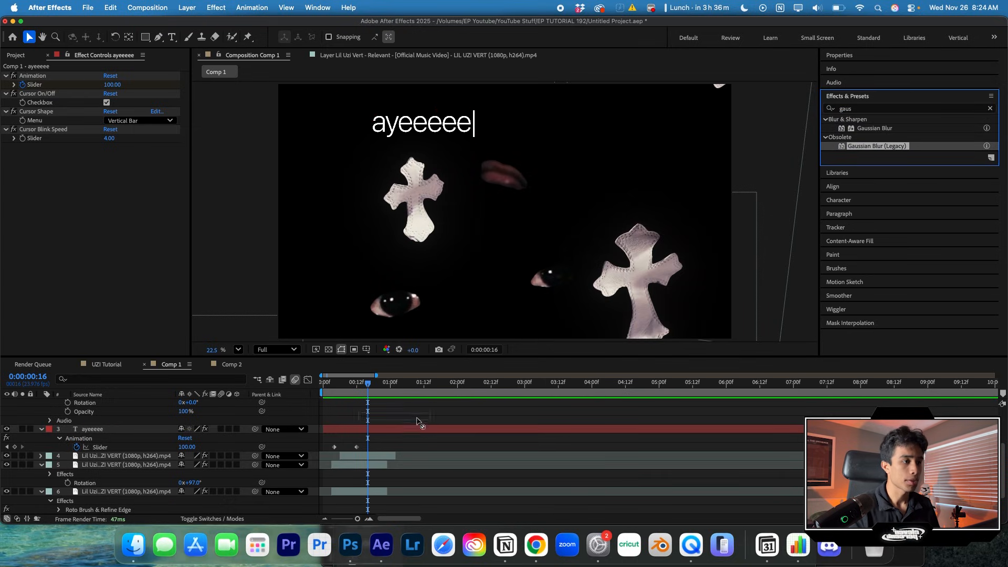
drag(418, 421, 410, 428)
Step: Change the fill colour of the "ayeeeee" text to magenta and preview the collage
click(580, 233)
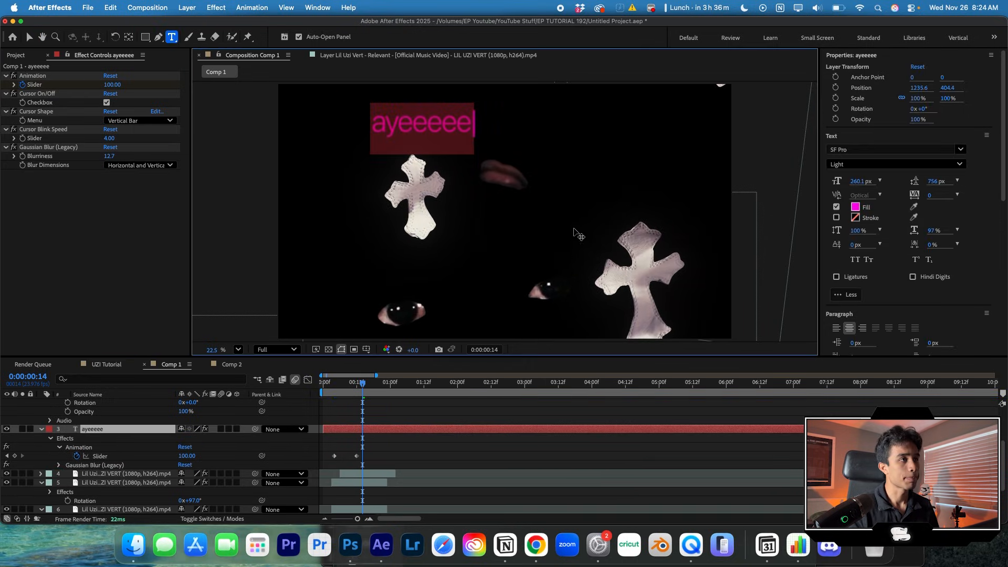
click(392, 446)
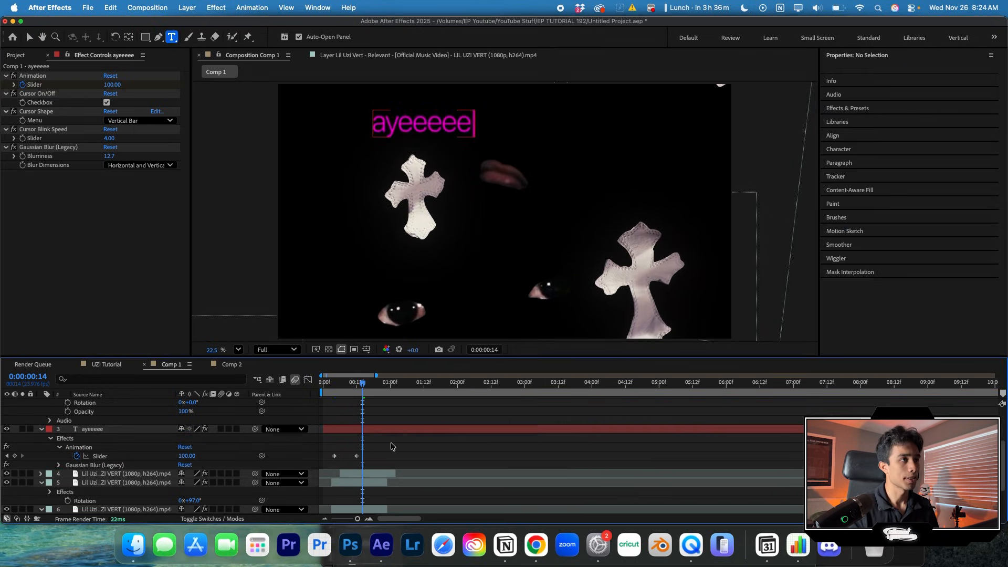
key(space)
key(space)
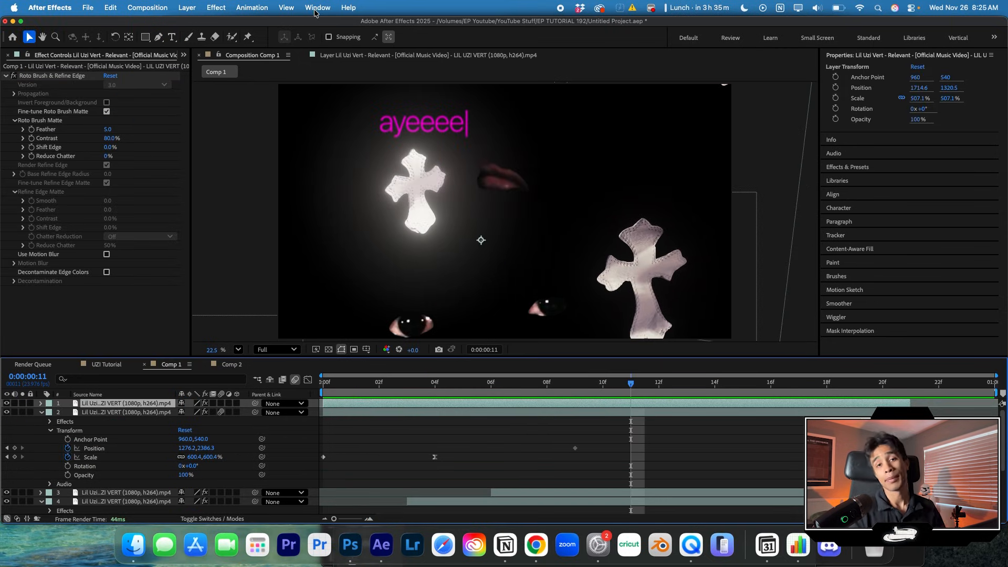
Step: Open the MXM 2 extension, shrink its window and move it aside, and launch it on Comp 1
click(315, 9)
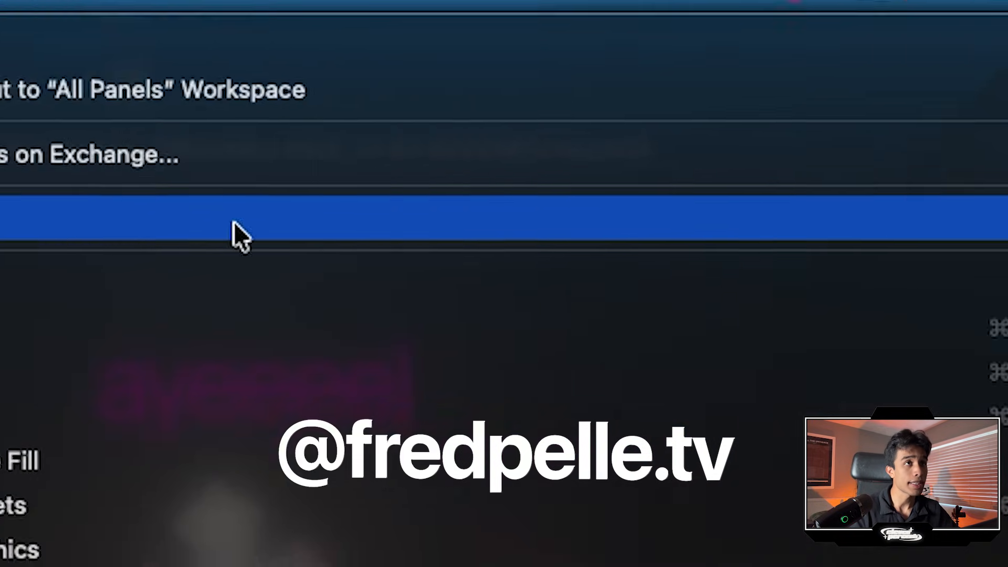
mouse_move(231, 259)
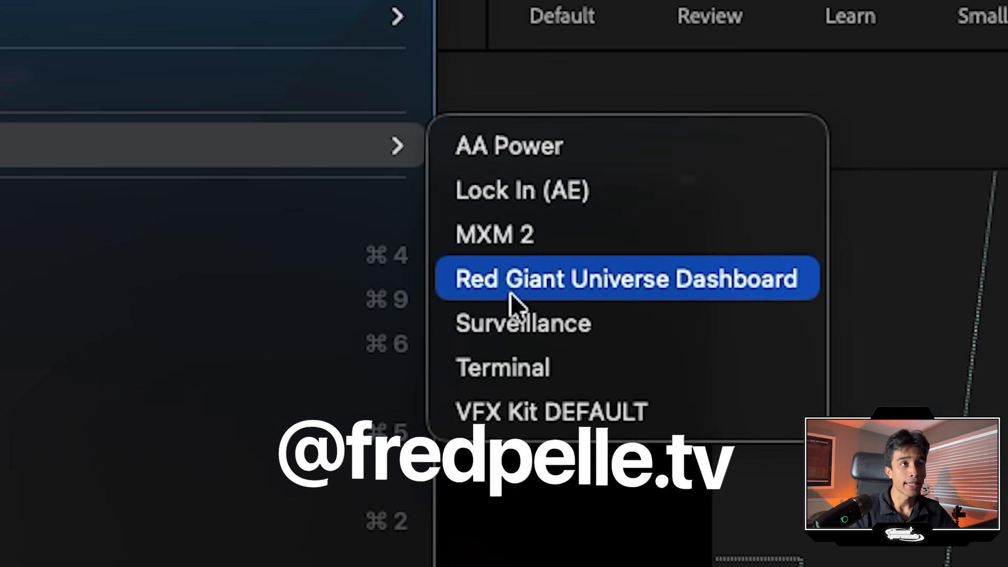
click(514, 243)
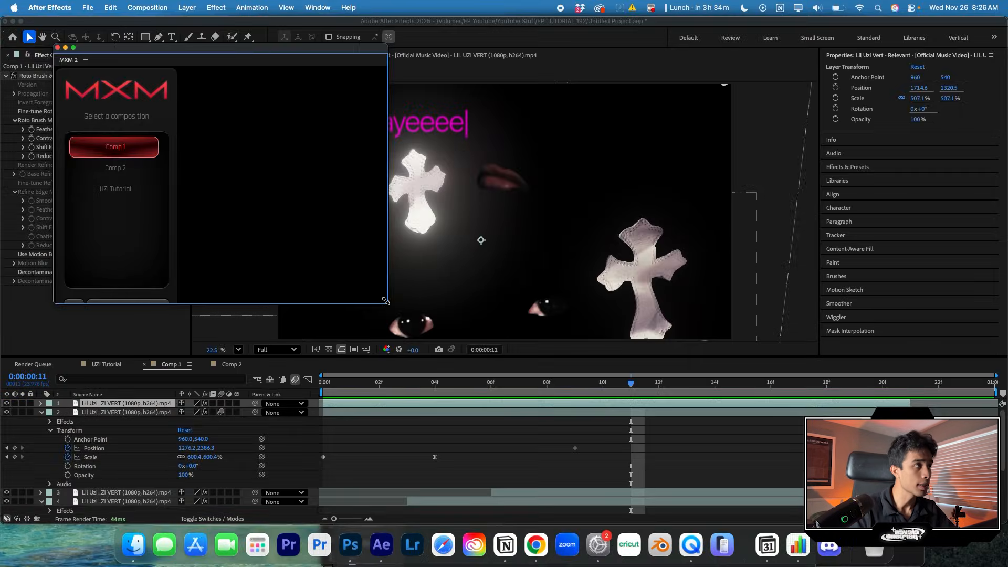
drag(385, 301, 181, 354)
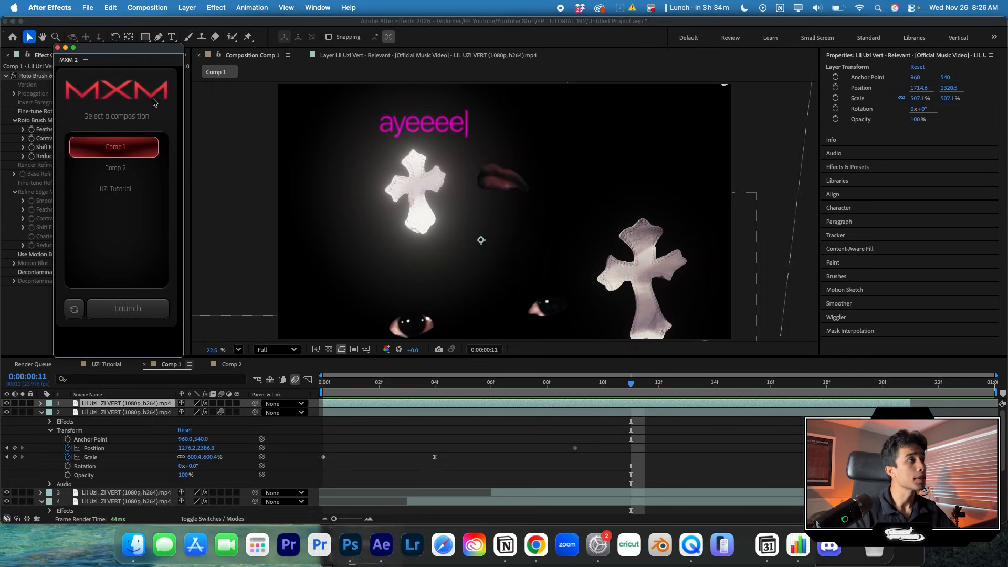
drag(167, 48, 361, 54)
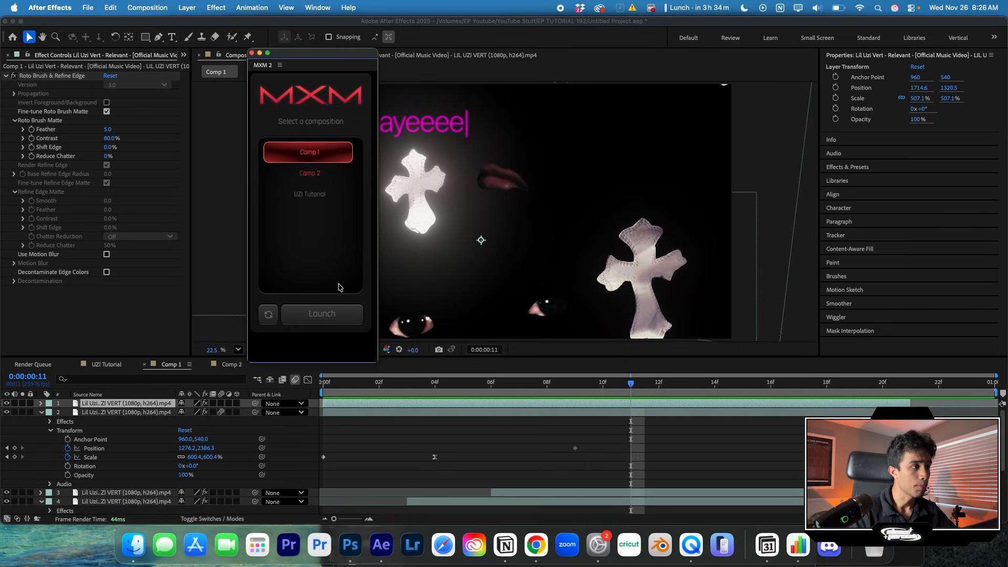
click(346, 317)
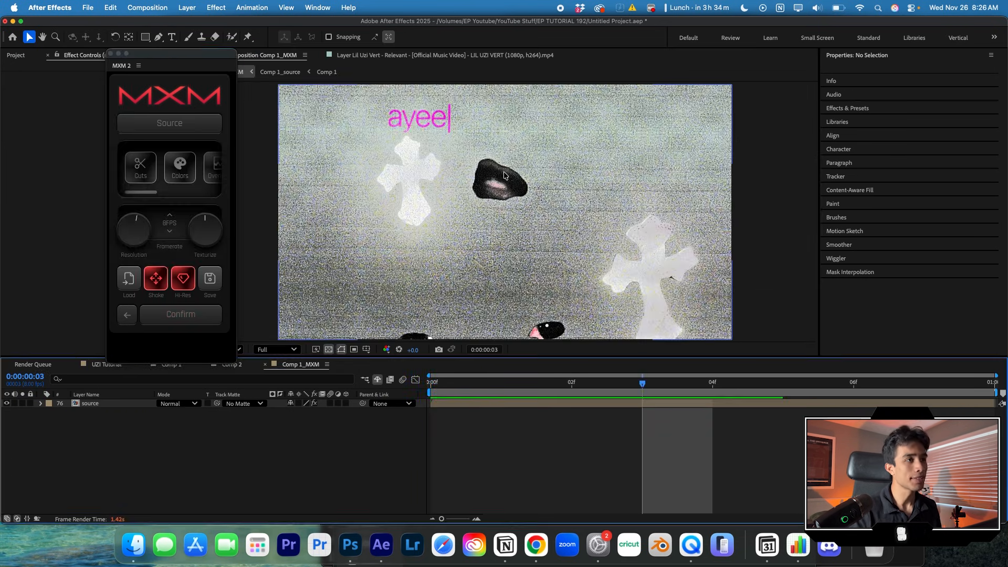
Step: Apply the Pink Wash colour to the MXM comp, preview it, and raise the colour's opacity slightly
scroll(504, 175, up, 2)
scroll(504, 176, down, 3)
scroll(501, 181, up, 2)
scroll(496, 189, down, 2)
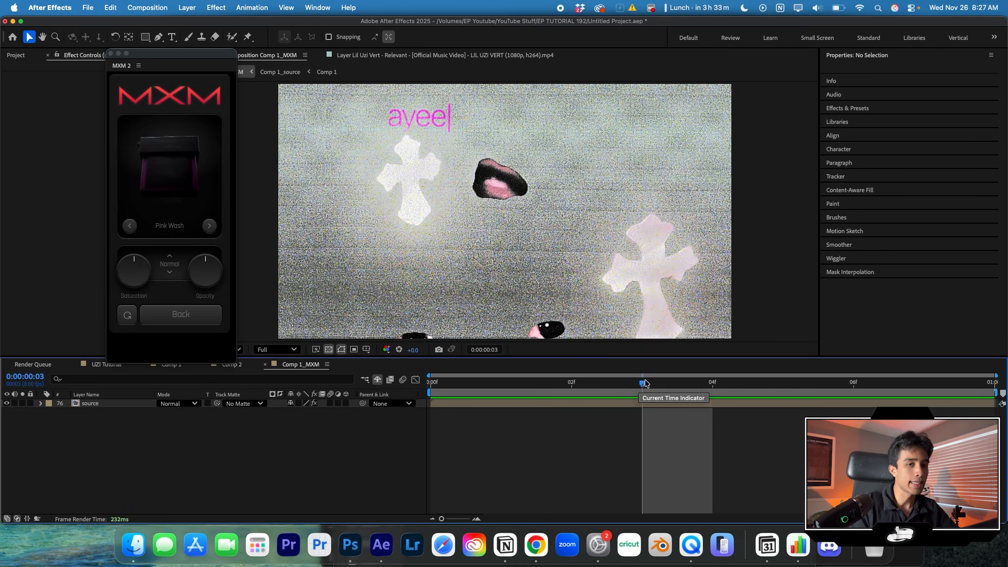
click(764, 382)
key(space)
key(space)
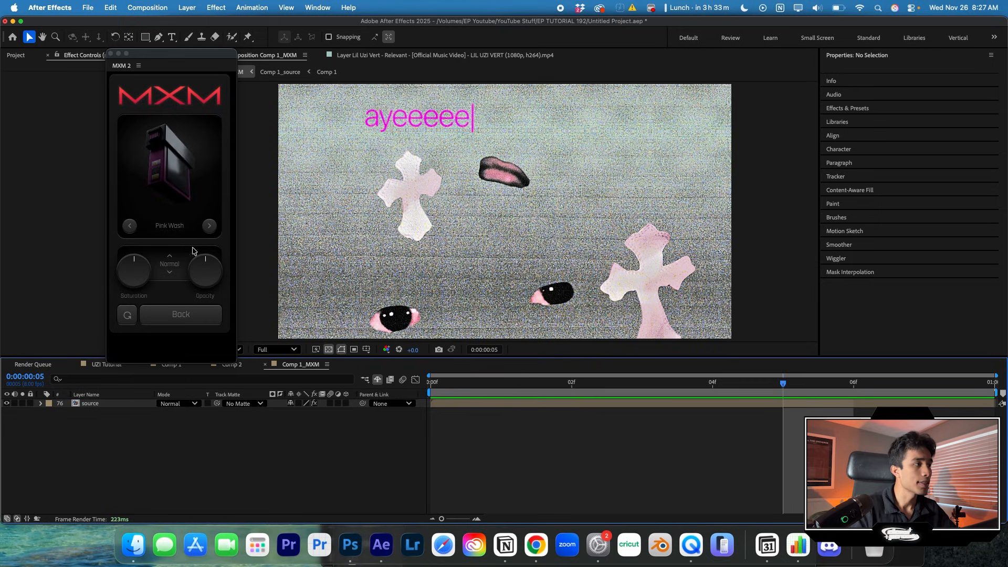
mouse_move(209, 266)
drag(209, 265, 211, 264)
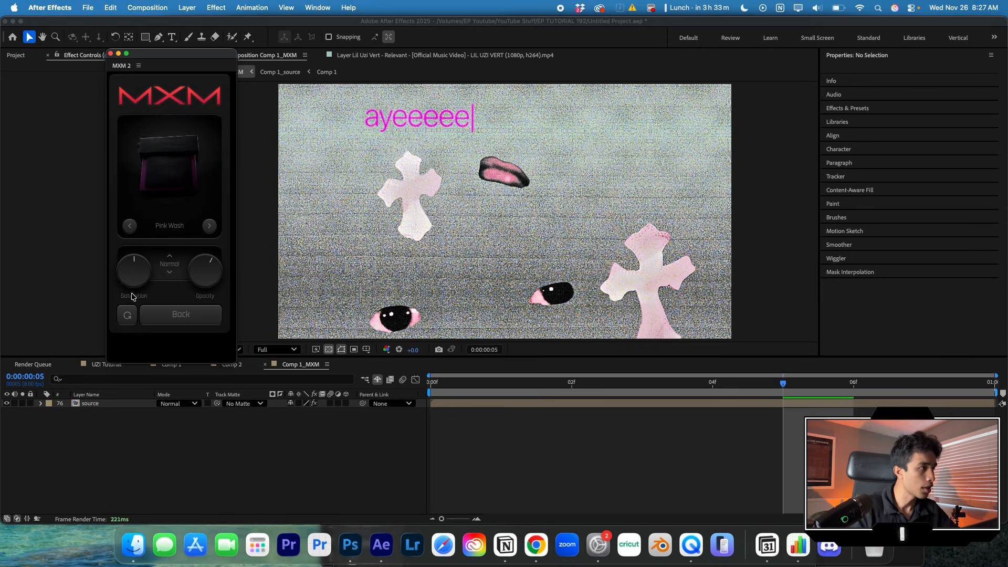
click(181, 315)
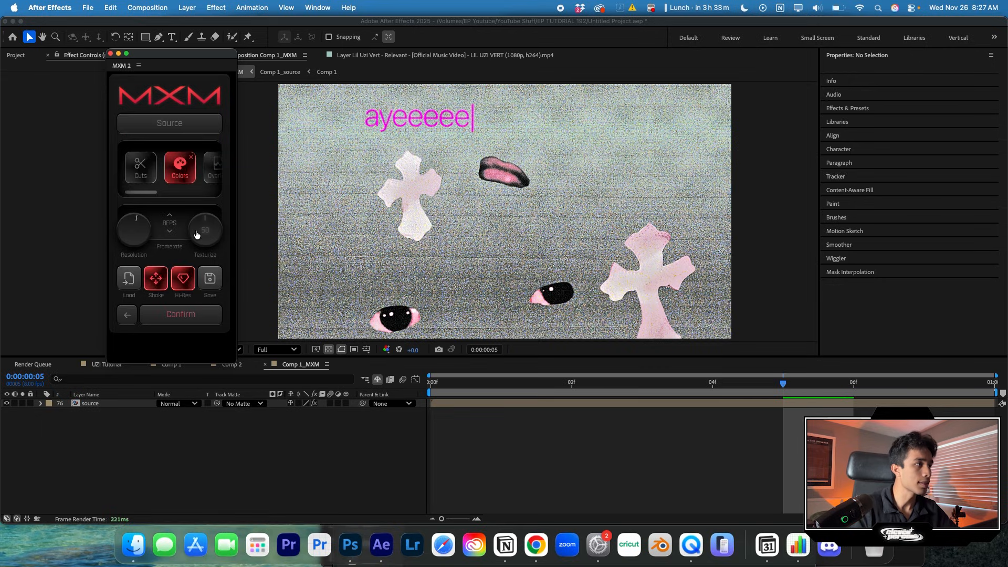
Step: Add the Scribbles overlay in Subtract mode to the MXM comp and preview the collage
click(208, 182)
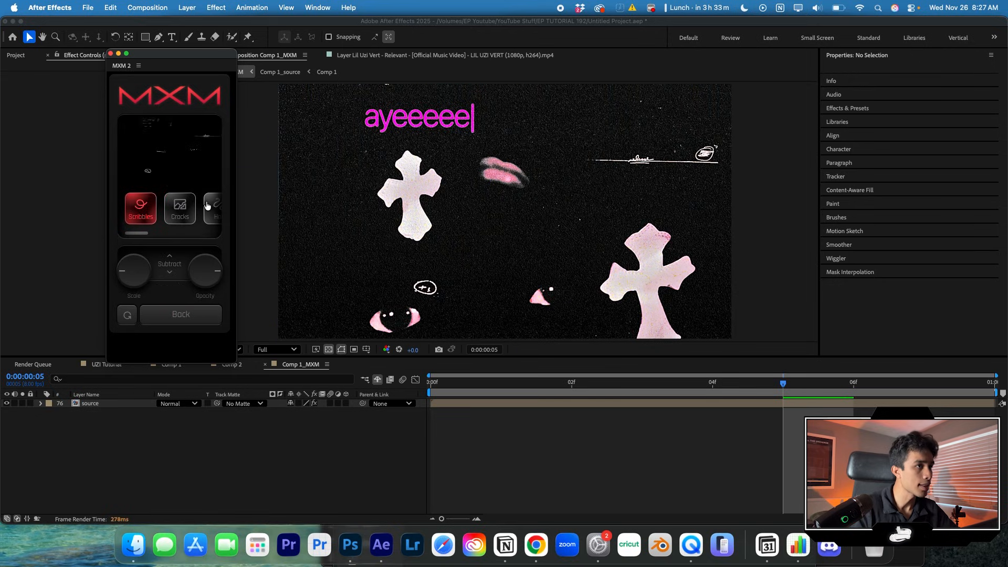
drag(786, 391, 570, 387)
key(space)
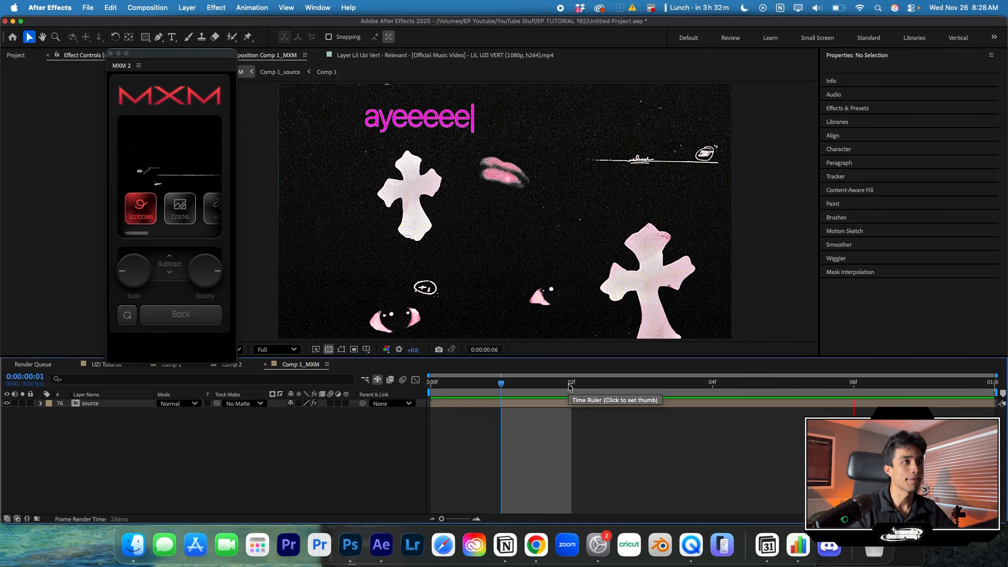
click(181, 314)
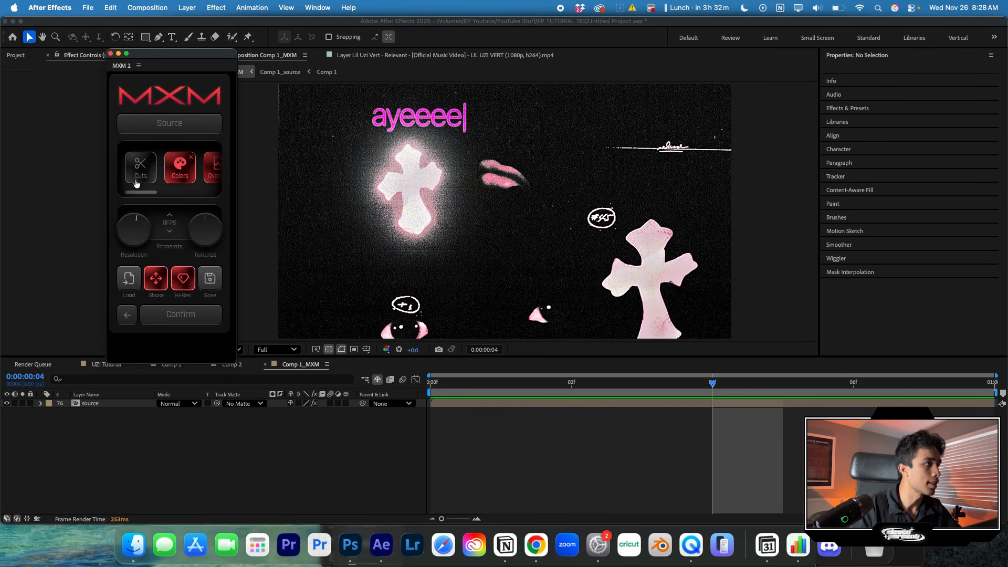
Step: Add cuts with the Rips 1 texture to the collage, compare the cut layouts, and choose Layout 3
click(136, 181)
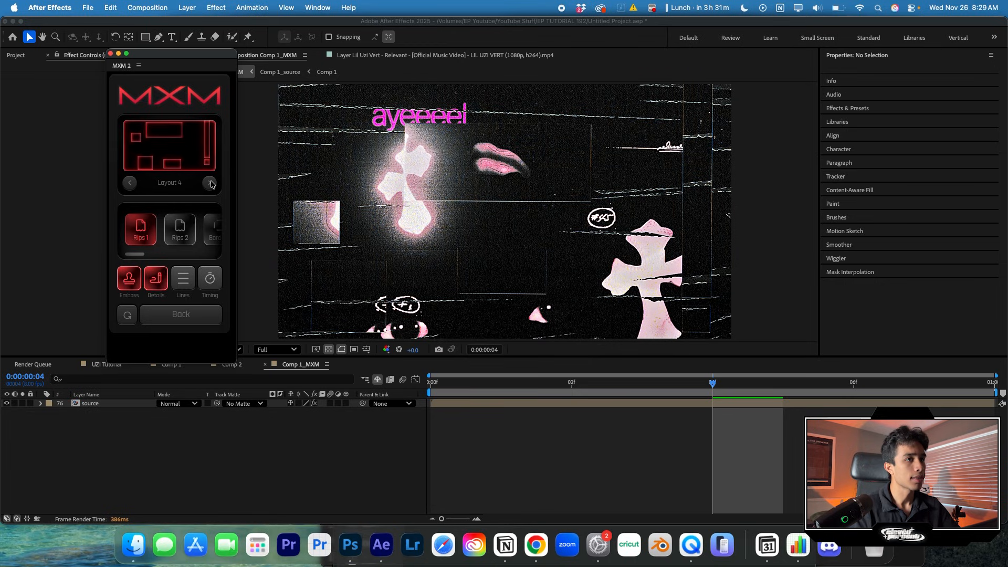
click(210, 182)
click(210, 183)
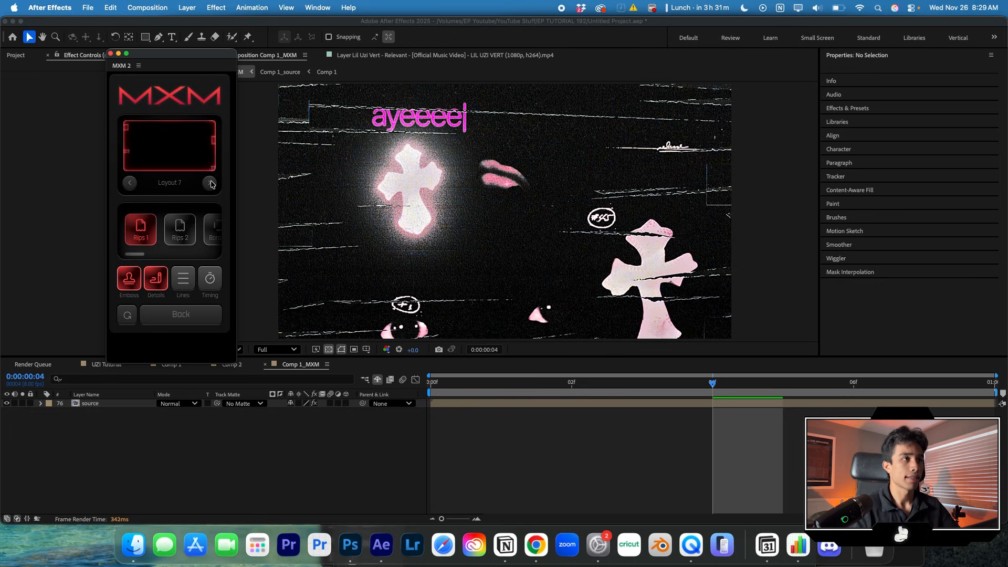
click(129, 182)
click(129, 183)
click(130, 183)
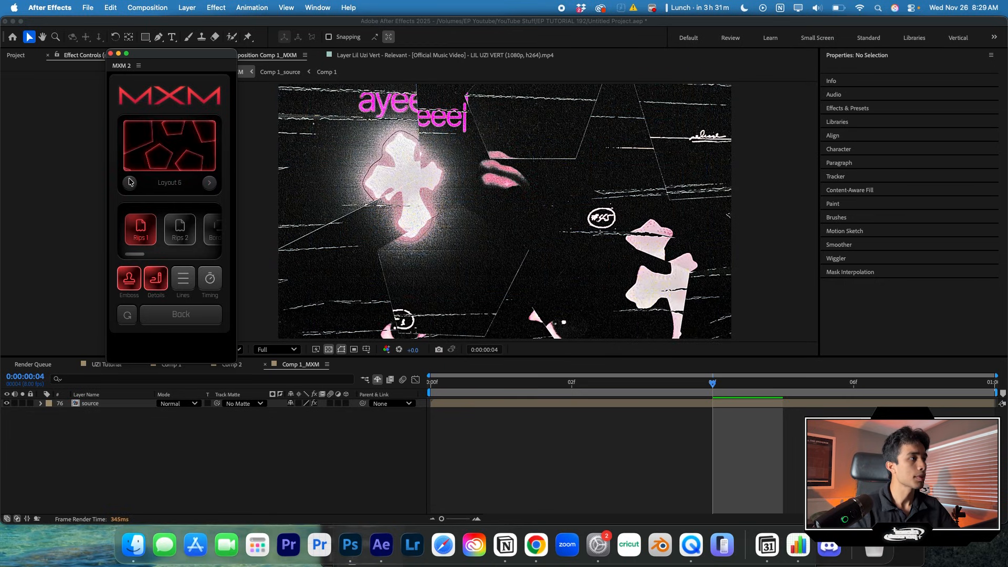
click(130, 183)
click(130, 183)
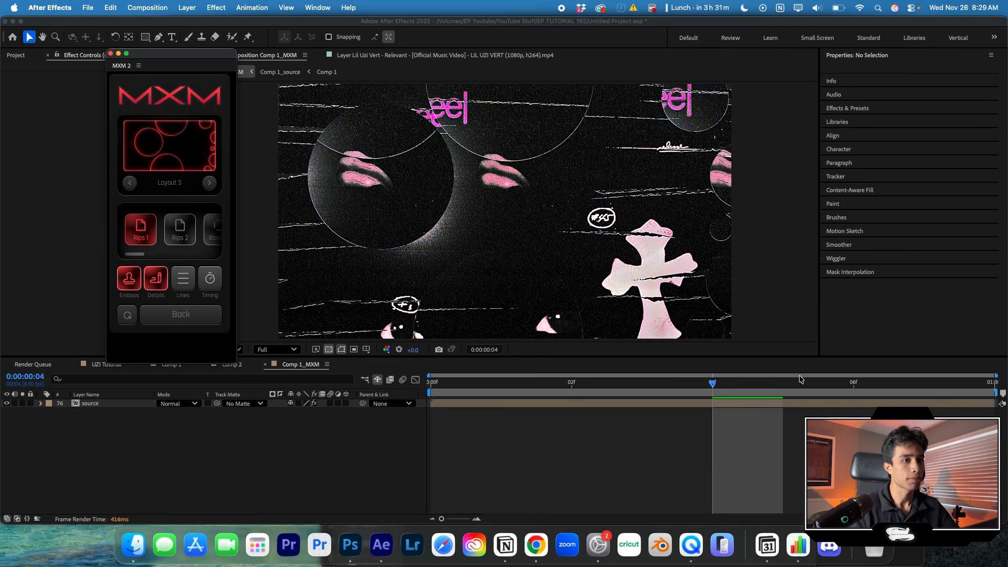
Step: Preview the cut collage from the start and step through its first frames up to 0:00:00:03
drag(719, 384, 429, 385)
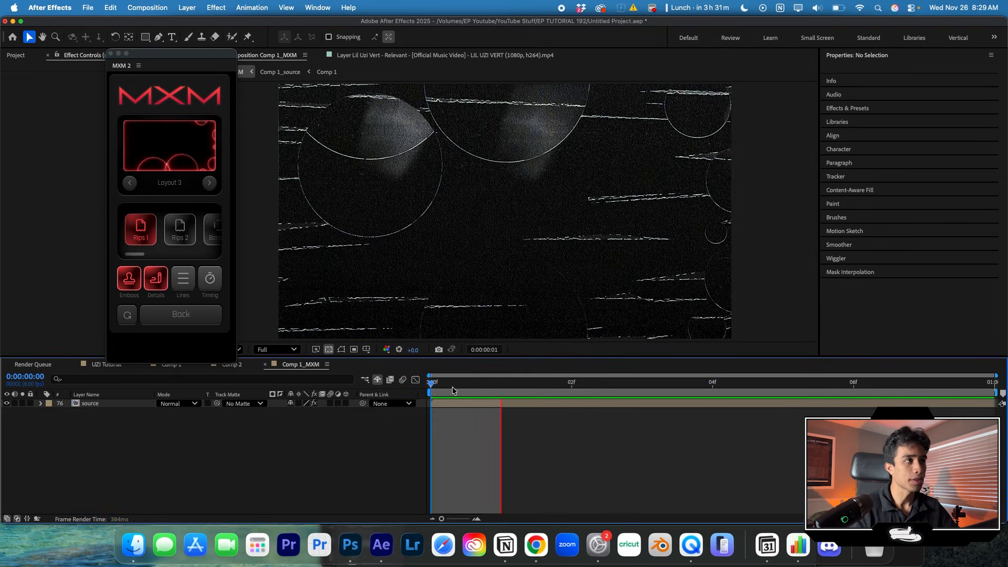
key(Page_Down)
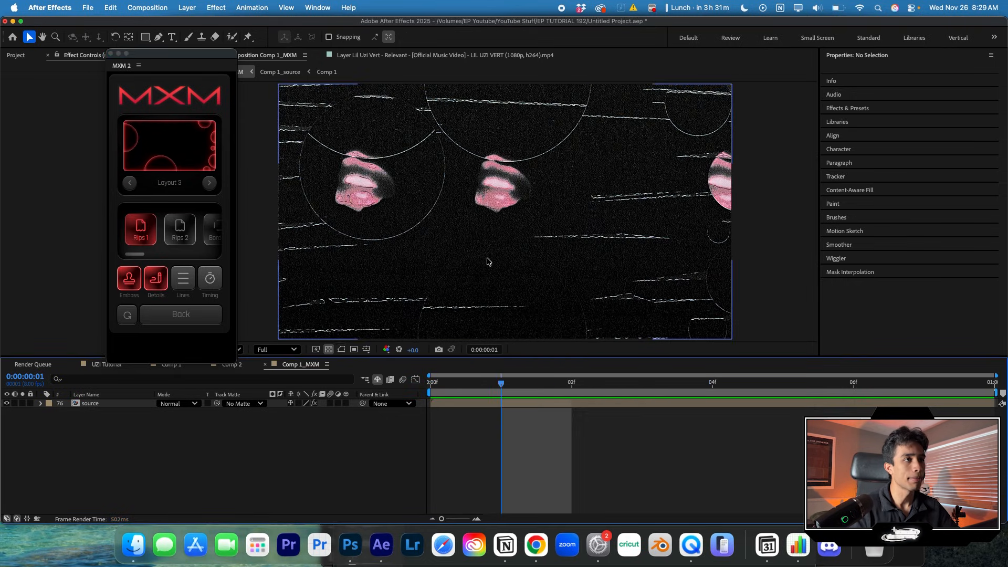
key(space)
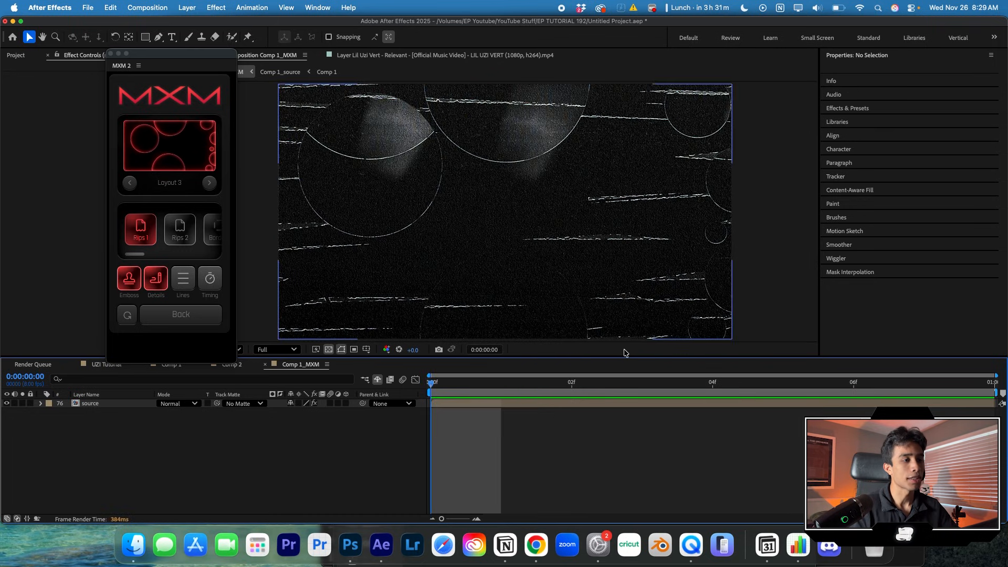
click(556, 384)
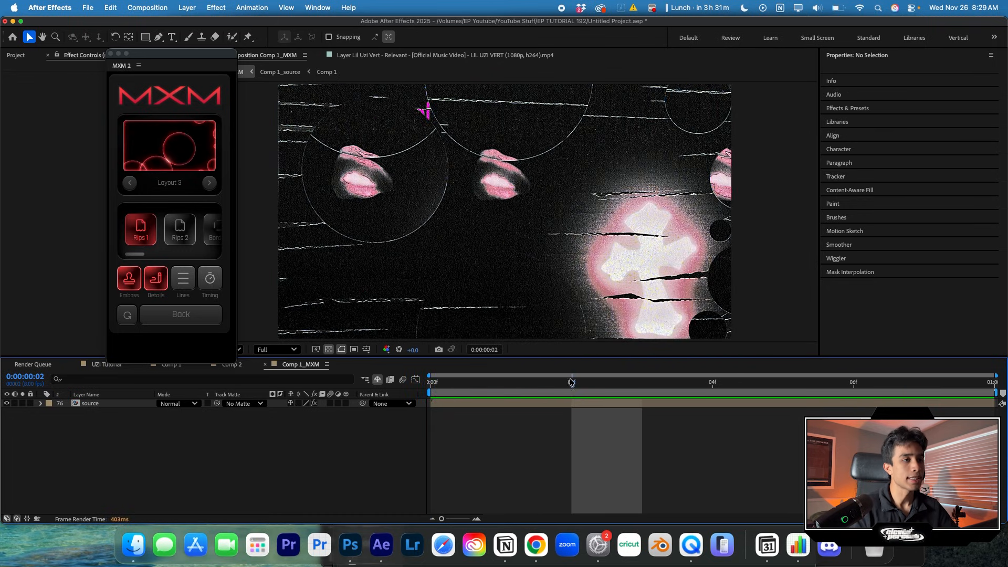
click(609, 383)
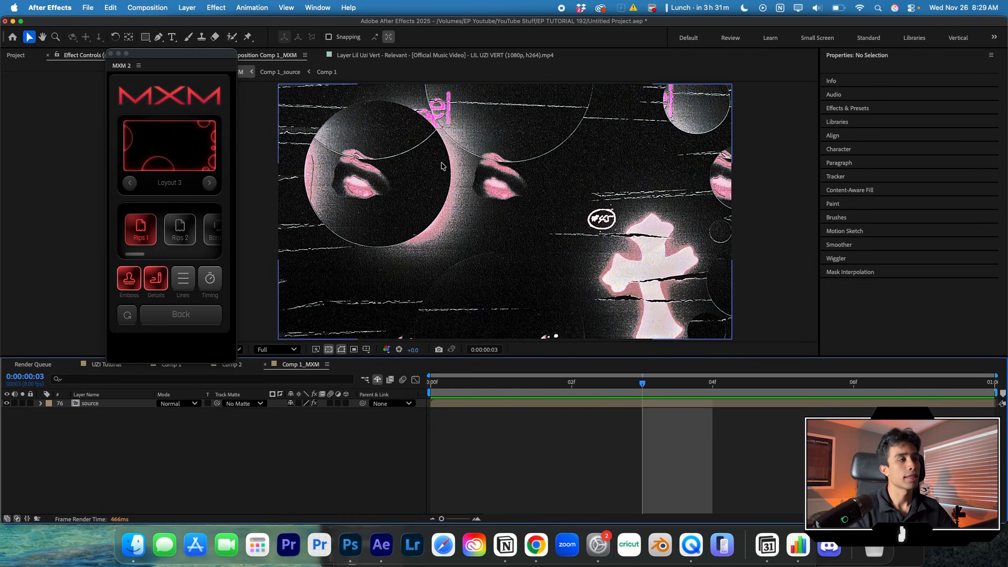
Step: Check the nested source composition behind the MXM comp, return to the MXM comp, and scrub through its frames
double_click(499, 403)
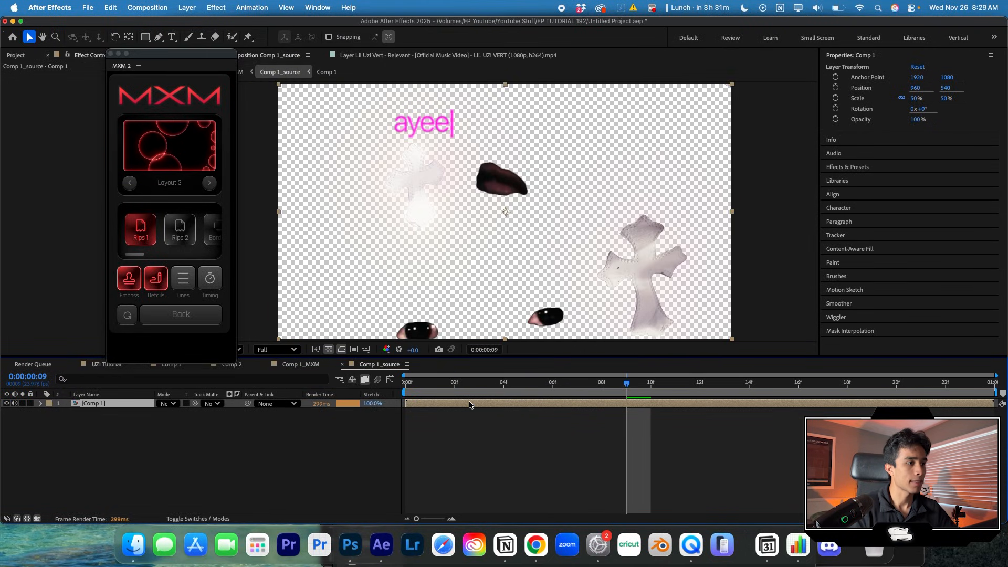
key(shift+Escape)
drag(378, 284, 342, 292)
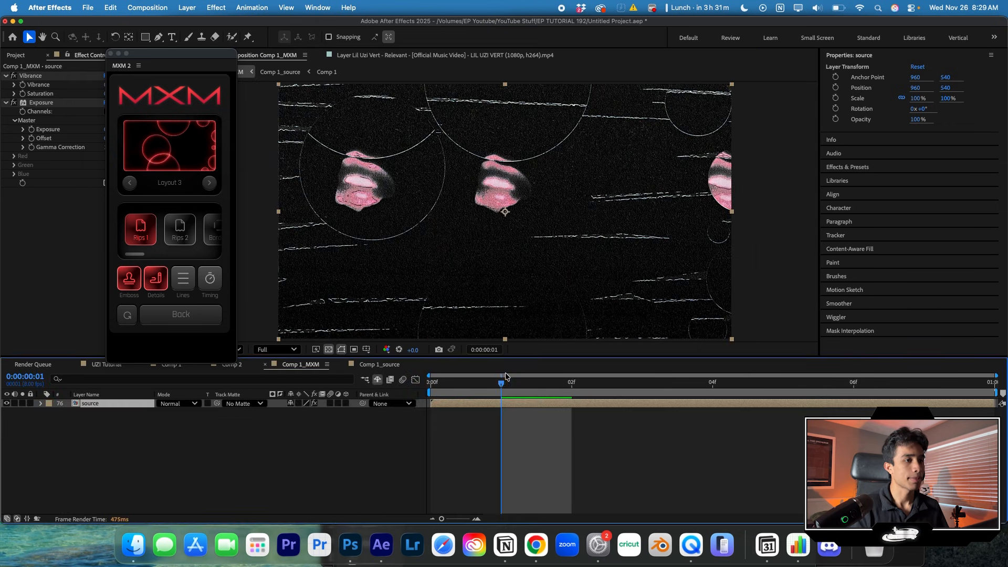
drag(509, 385, 712, 384)
scroll(581, 216, up, 1)
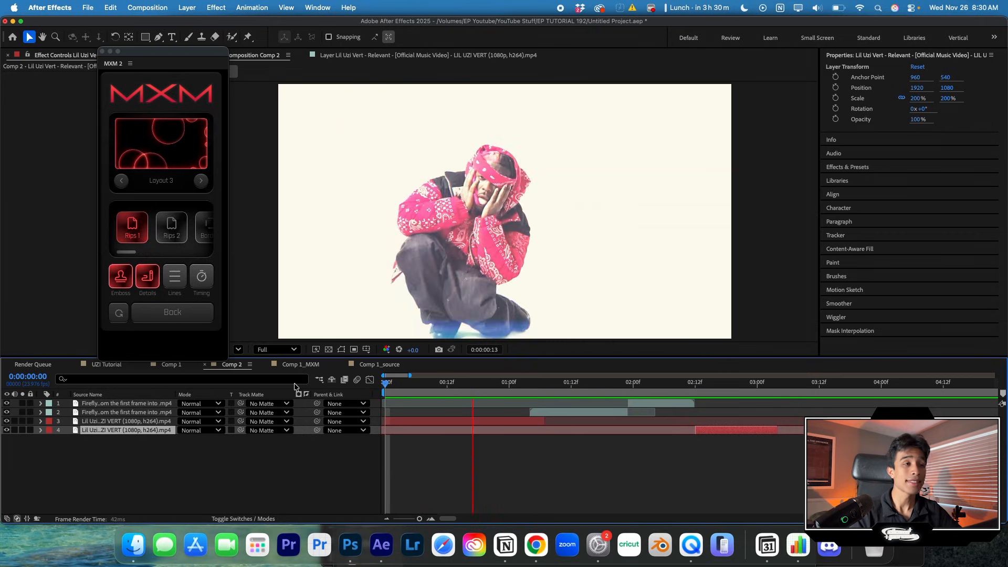
Step: Play the AI morph sequence in Comp 2 from about 0:00:00:16 through the transitions between clips
drag(387, 383, 469, 387)
key(space)
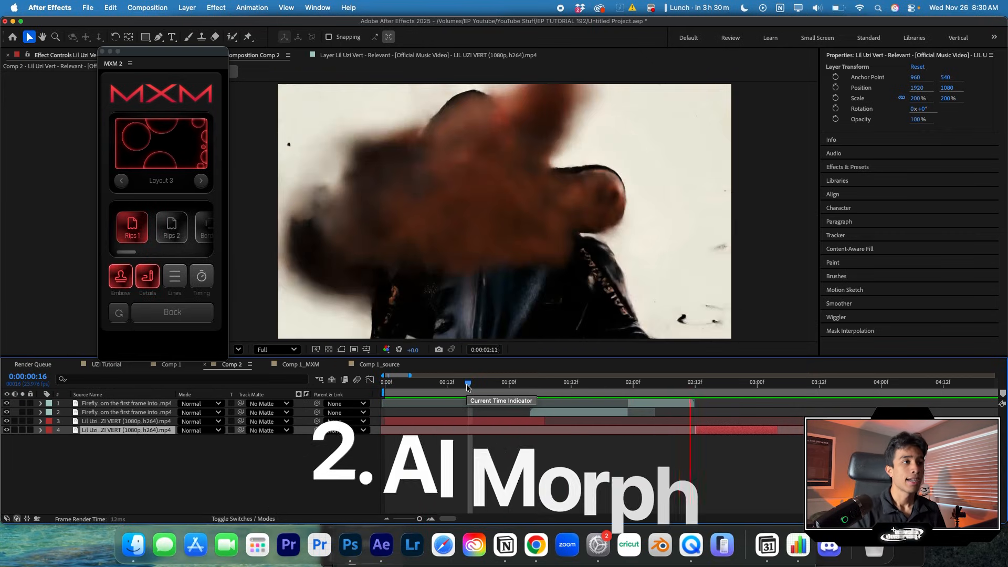
key(space)
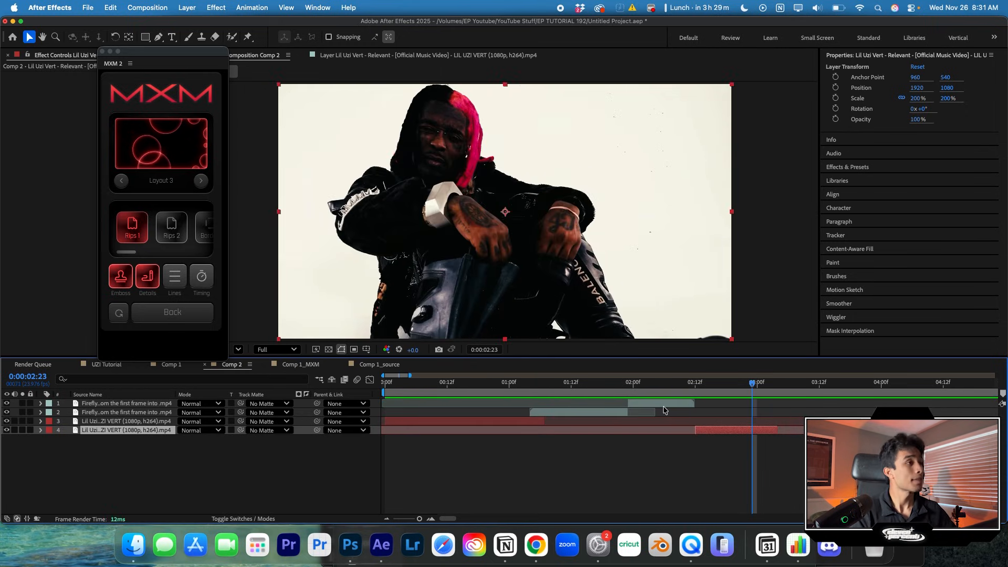
Step: Switch to Chrome, bring up the second Adobe Firefly page, and move the browser window so the page is in view
click(545, 546)
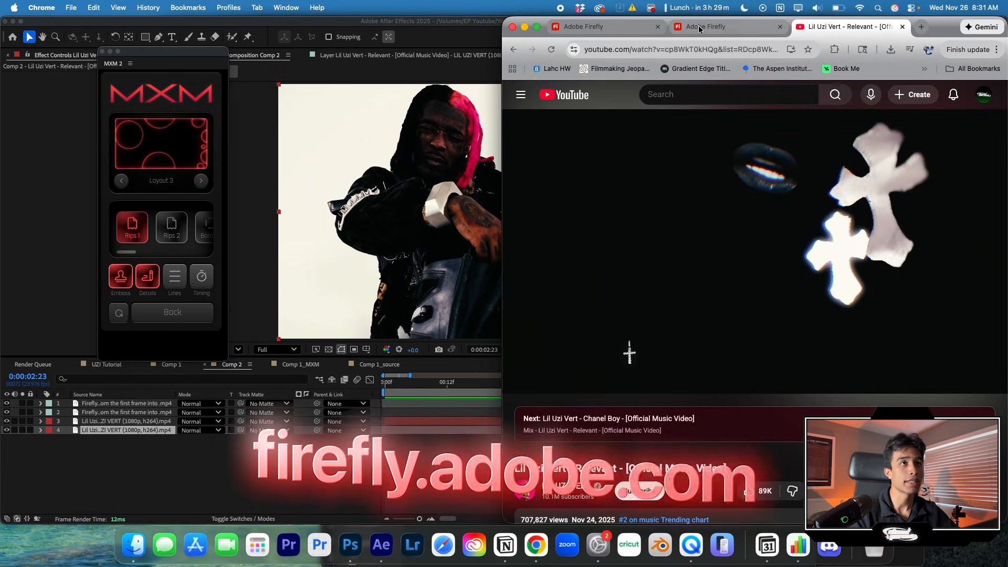
click(729, 26)
drag(933, 26, 665, 7)
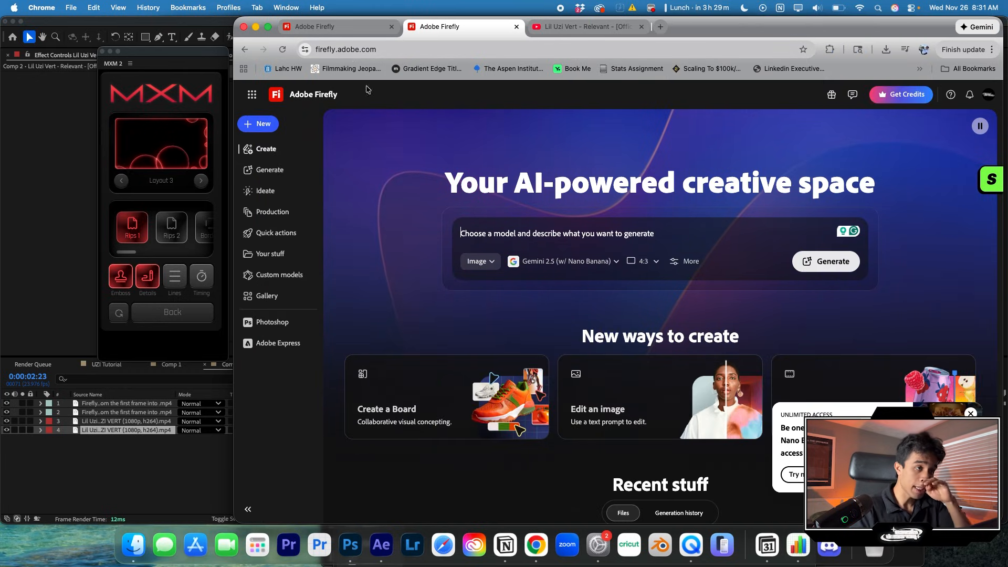
Step: Look through Firefly's Adobe and partner image models, and try a different generation type instead of Image
click(564, 262)
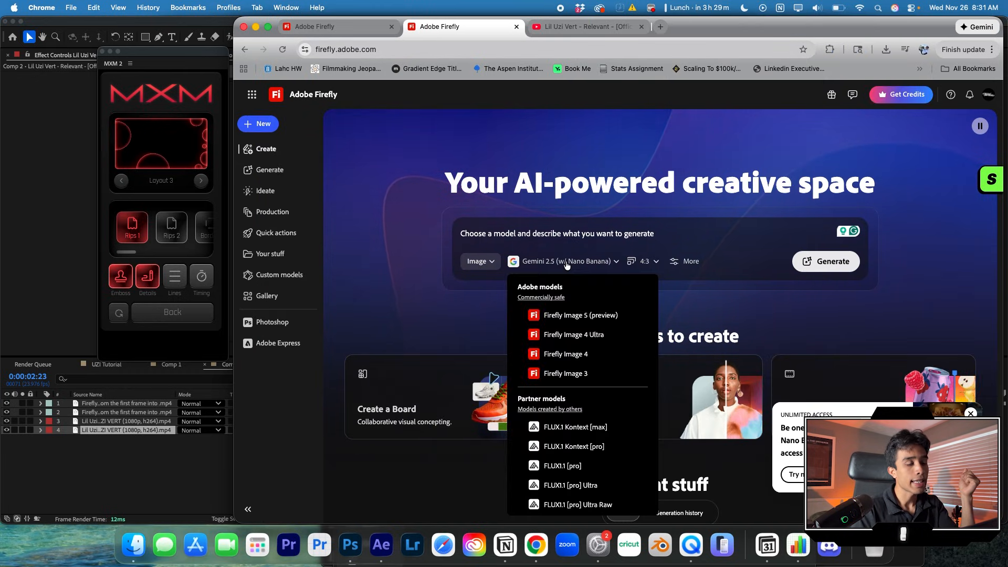
scroll(551, 464, down, 5)
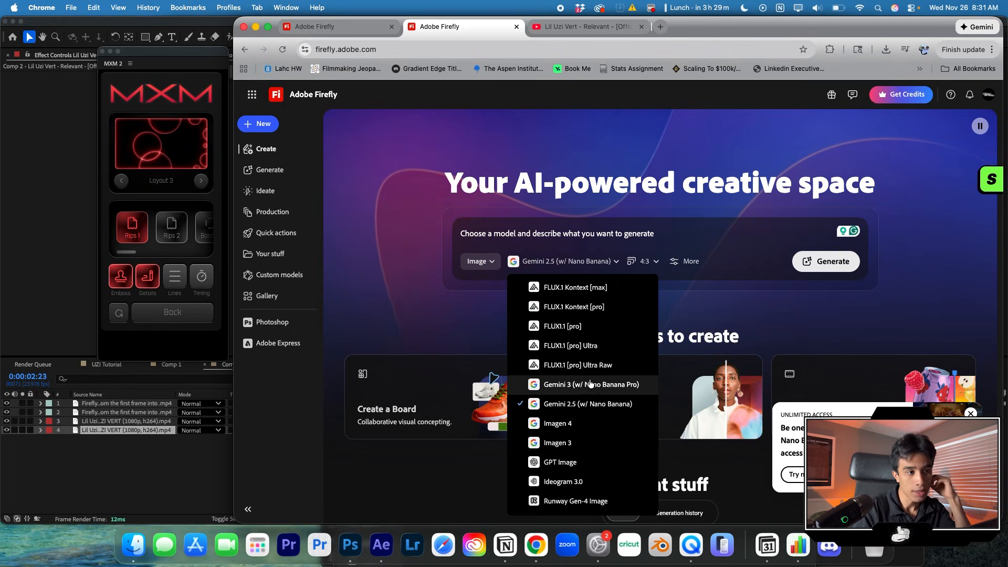
scroll(574, 411, up, 5)
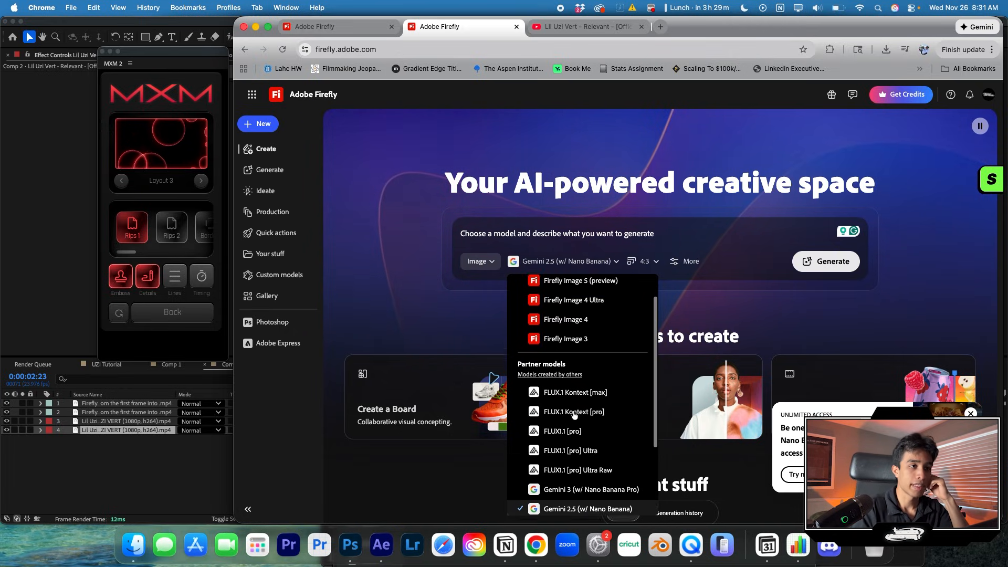
scroll(574, 417, down, 5)
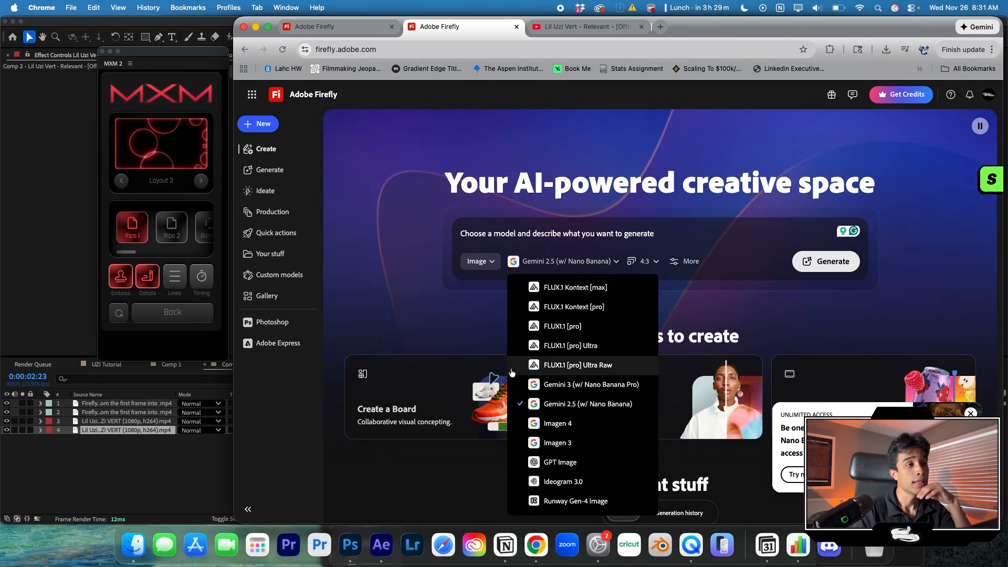
click(486, 262)
click(488, 305)
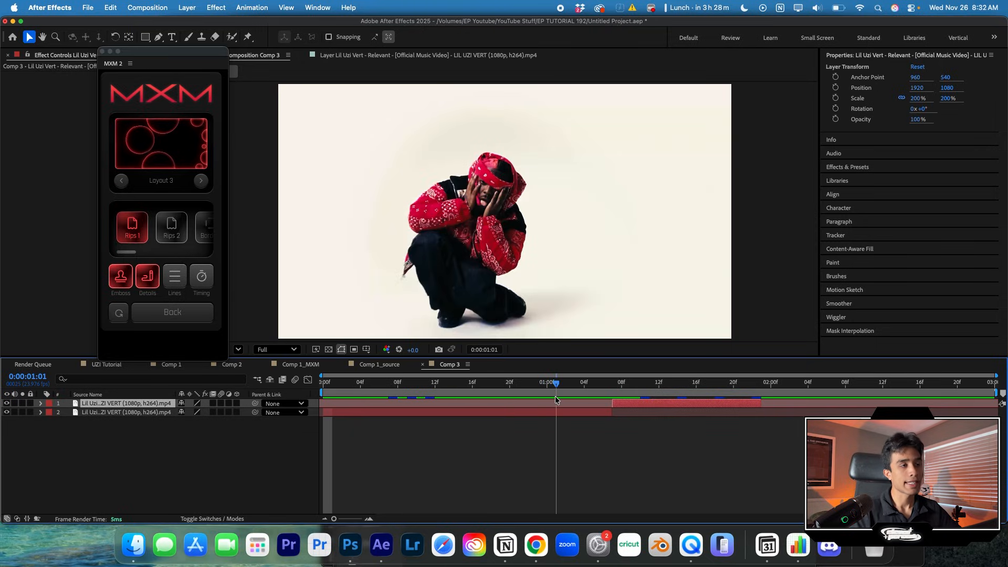
Step: Set the upper clip's start at 0:00:01:07 and move the playhead to that cut
drag(555, 399, 598, 384)
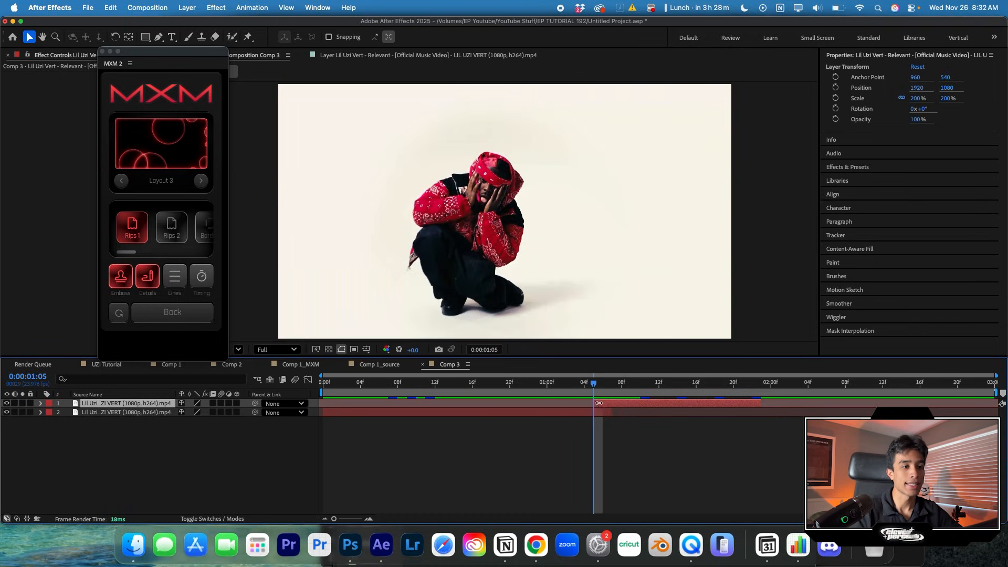
drag(598, 403, 612, 402)
click(613, 381)
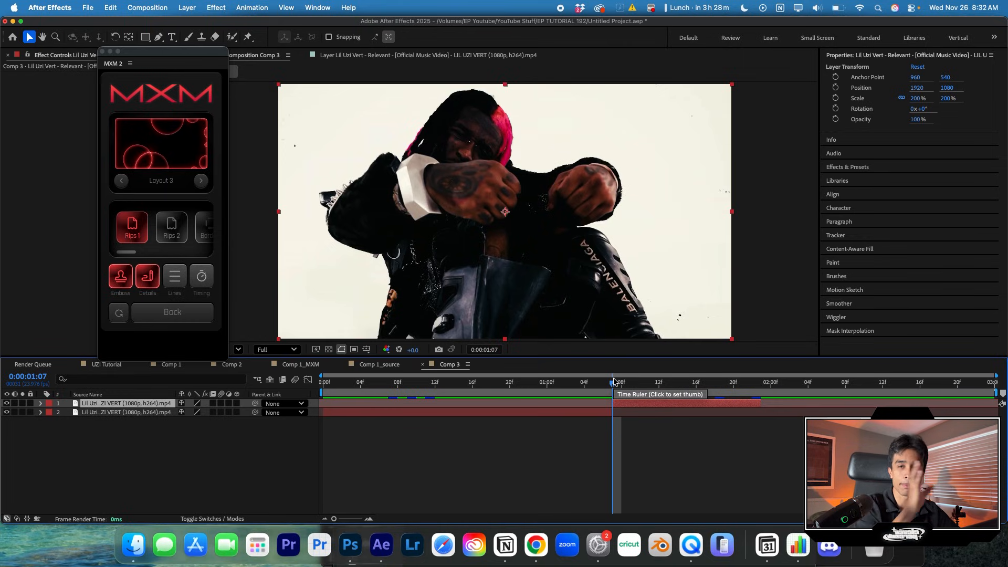
Step: Select the upper clip, take a snapshot of its first frame, and maximize the composition viewer
click(631, 410)
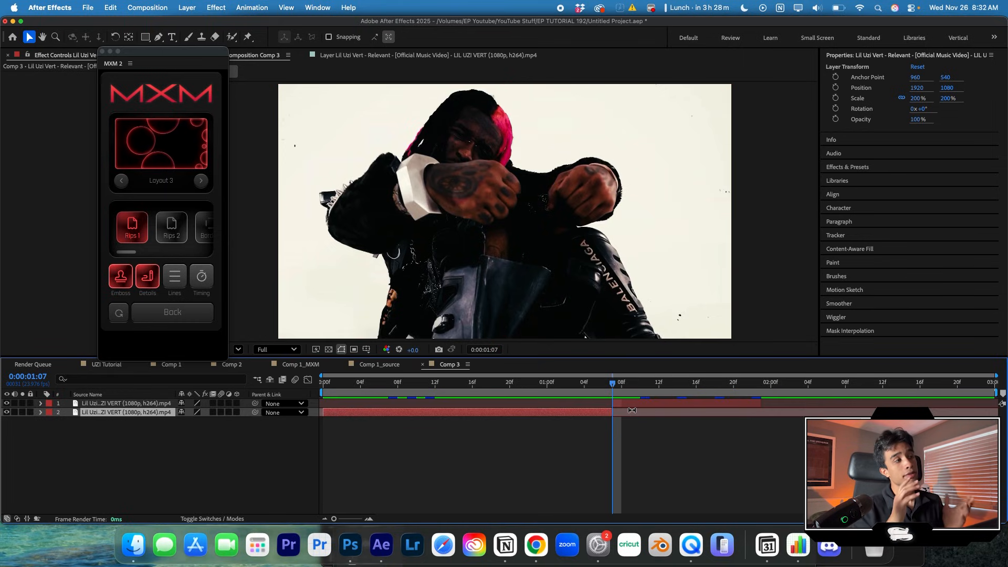
click(633, 402)
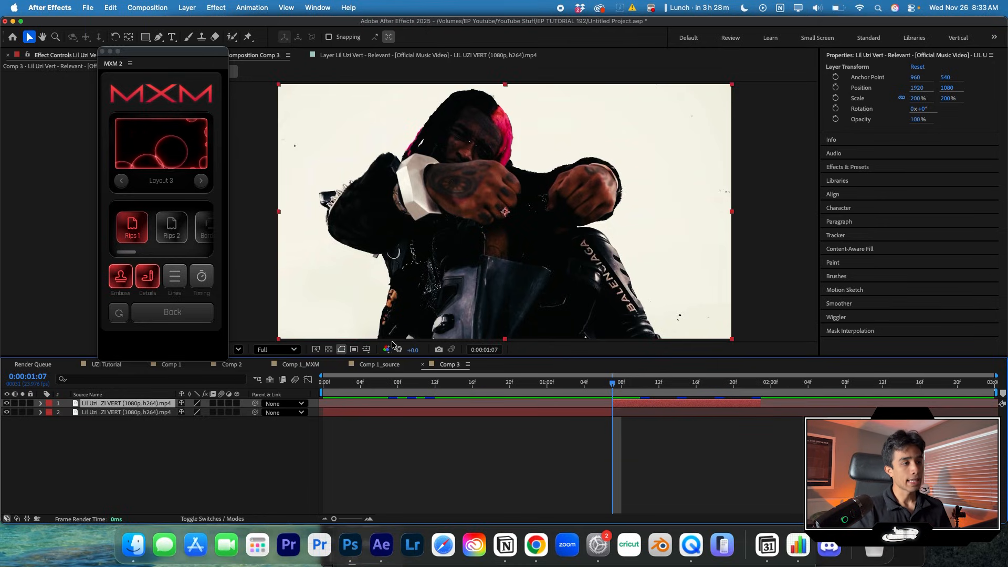
click(438, 350)
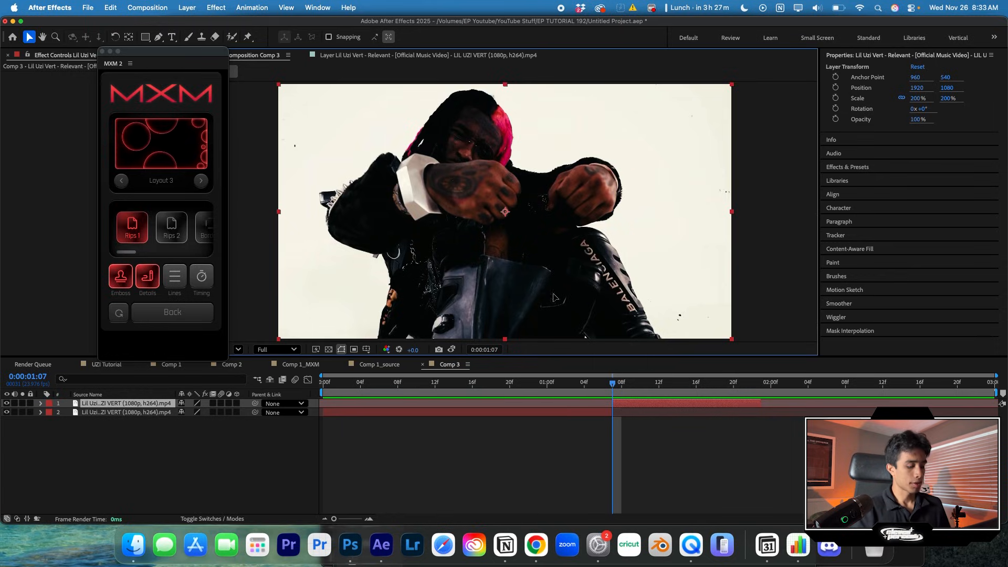
key(grave)
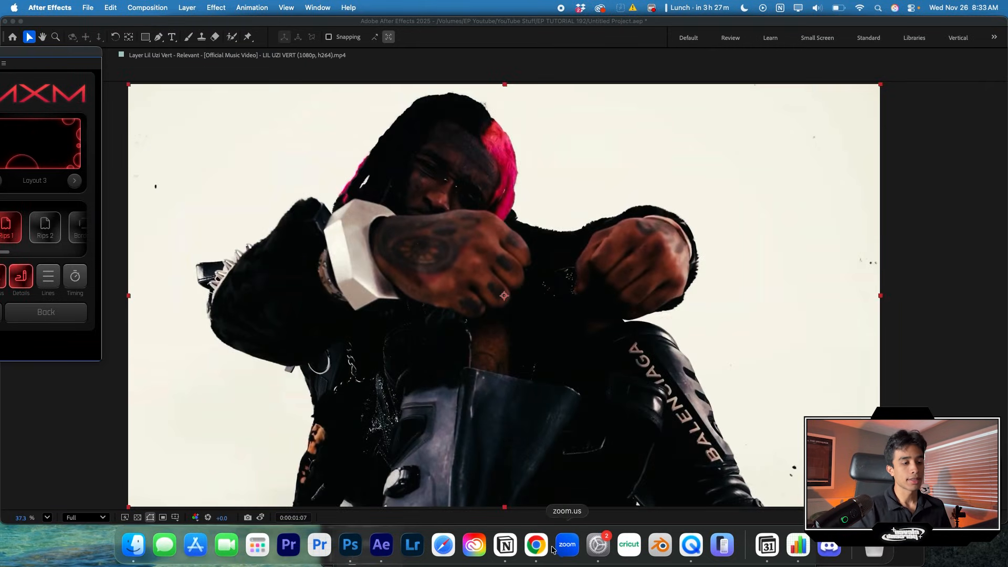
Step: Switch to Chrome and load the screenshot of the crouching man from the device as Firefly's first frame, previewing the file before choosing it
click(536, 545)
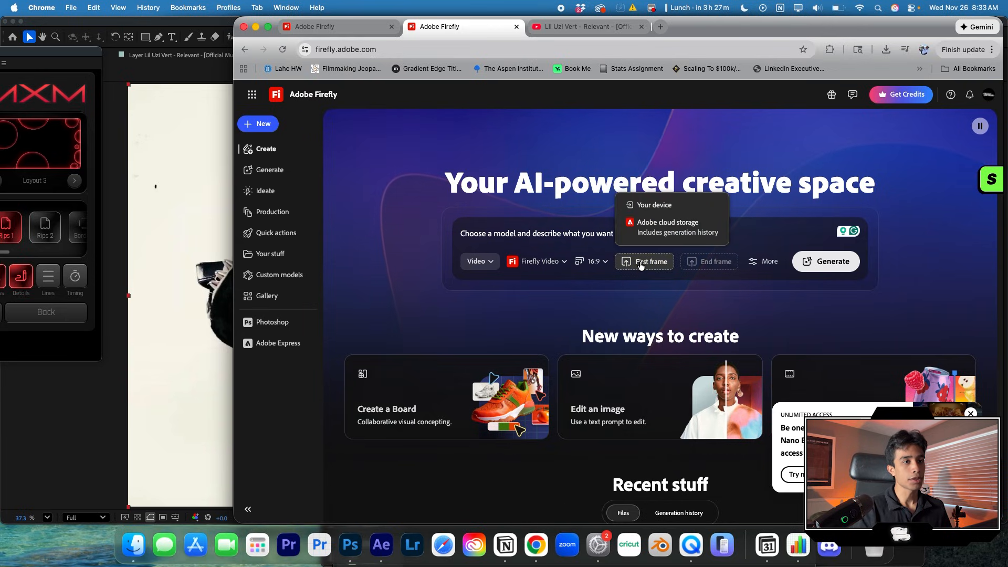
click(663, 209)
key(space)
key(space)
key(space)
key(space)
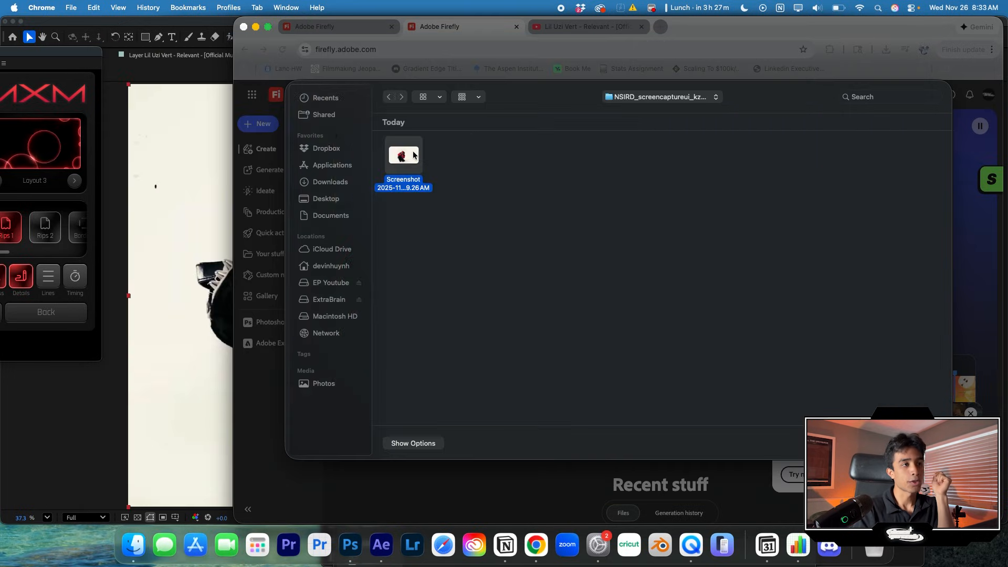
key(Return)
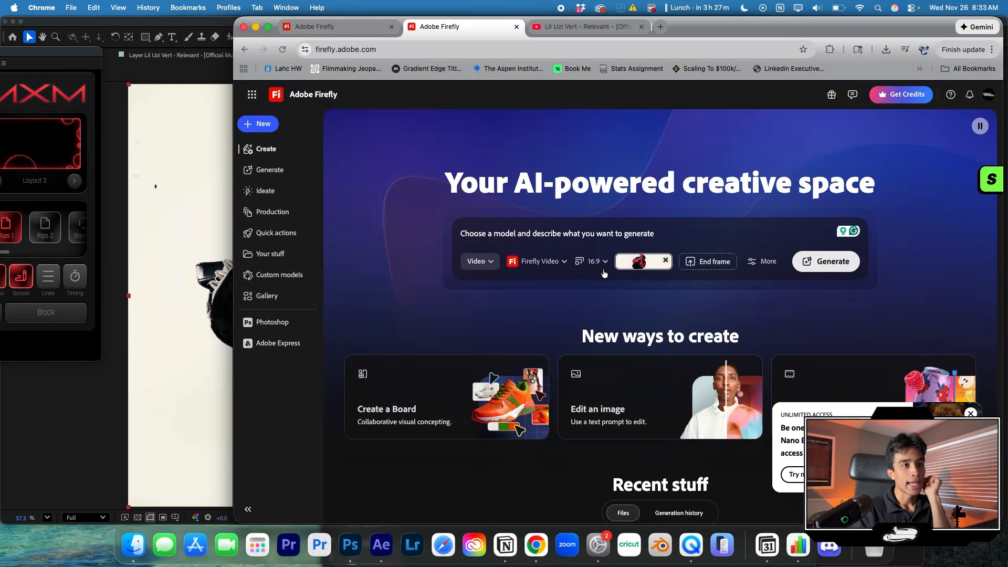
Step: Preview the screenshot of the man with raised fists and upload it from the device as the end frame
click(707, 263)
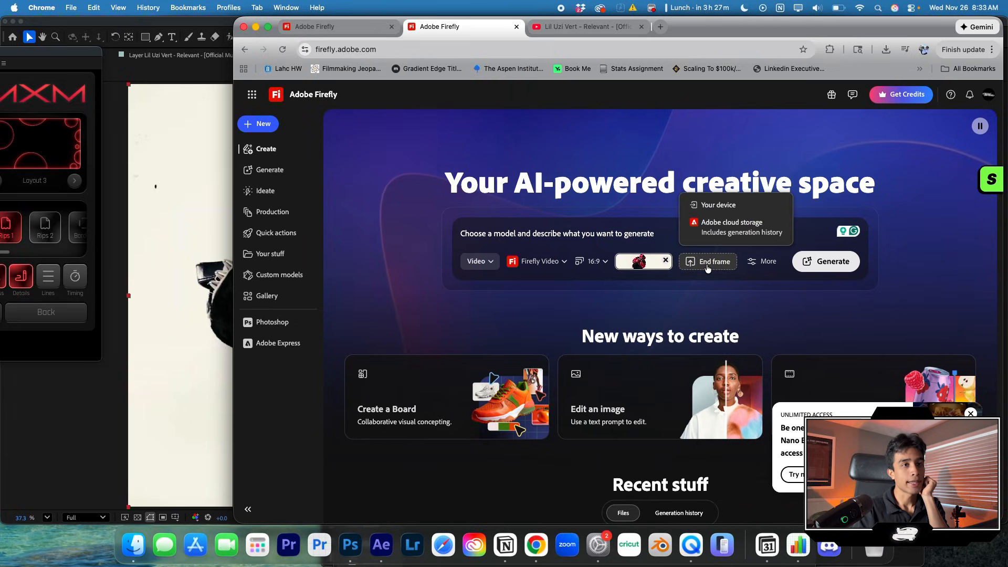
click(703, 200)
click(412, 156)
key(space)
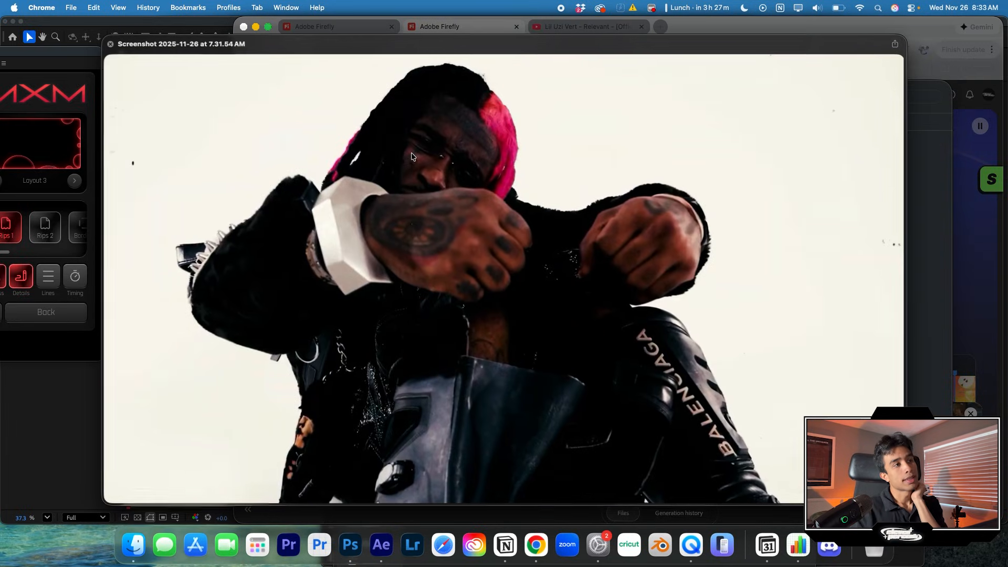
key(space)
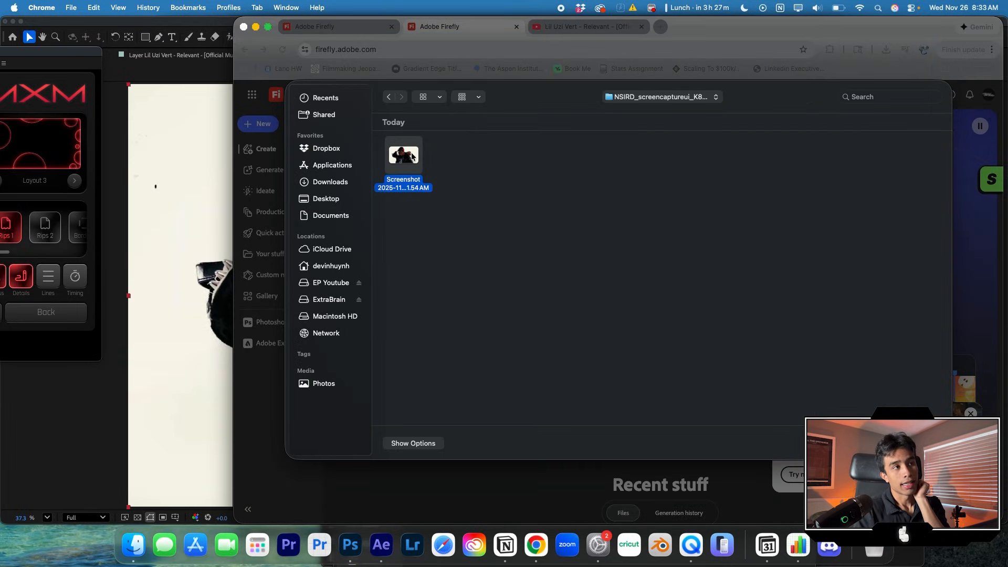
double_click(412, 156)
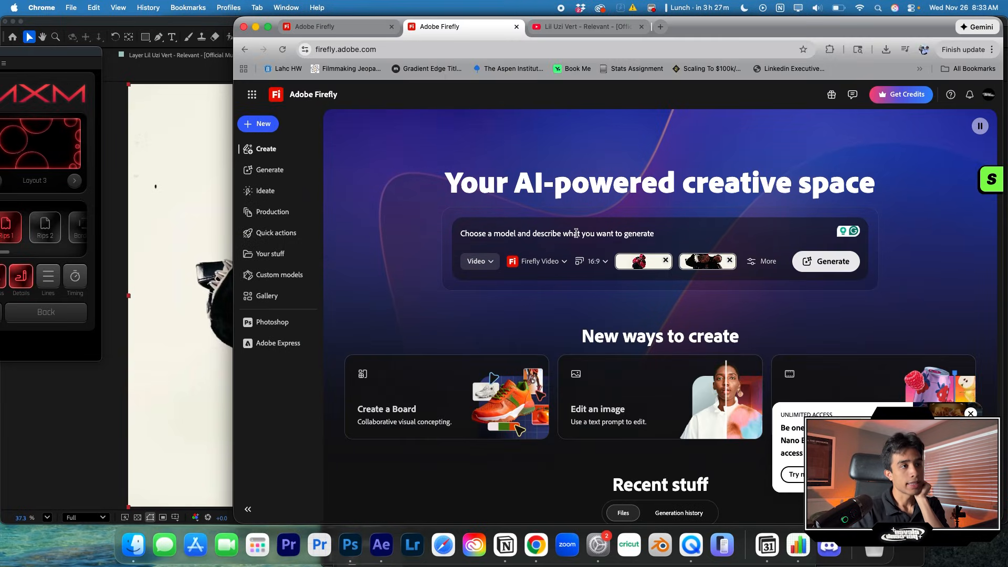
Step: Keep the Firefly Video model, prompt for a slow liquid-style morph from first to last frame with the subject staying still, and generate the video
click(538, 263)
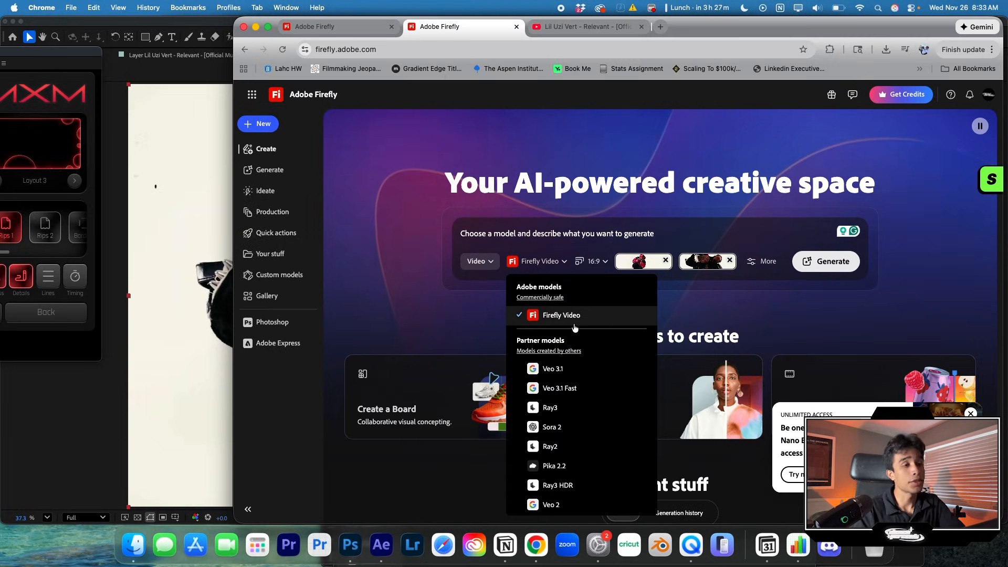
scroll(560, 370, down, 1)
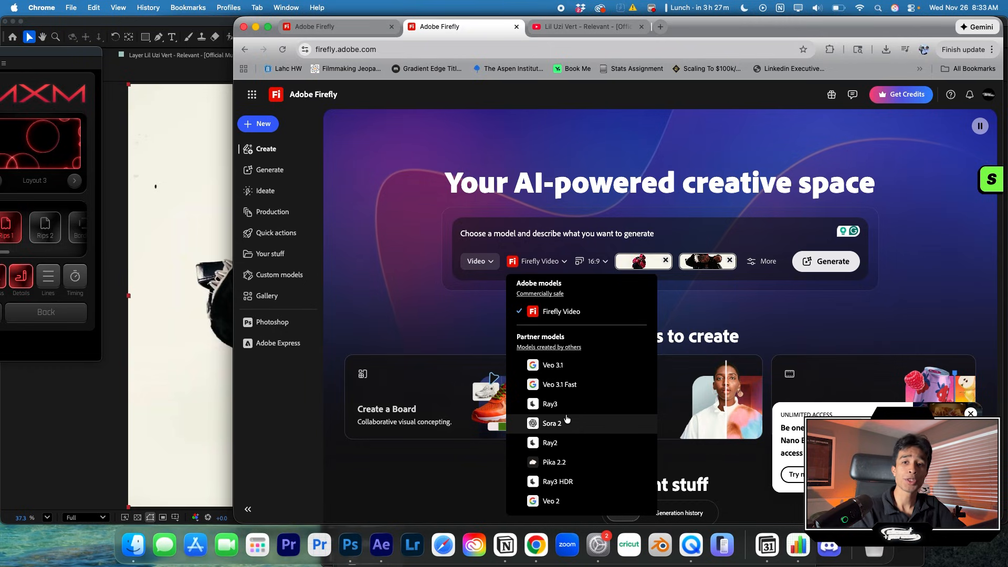
click(532, 235)
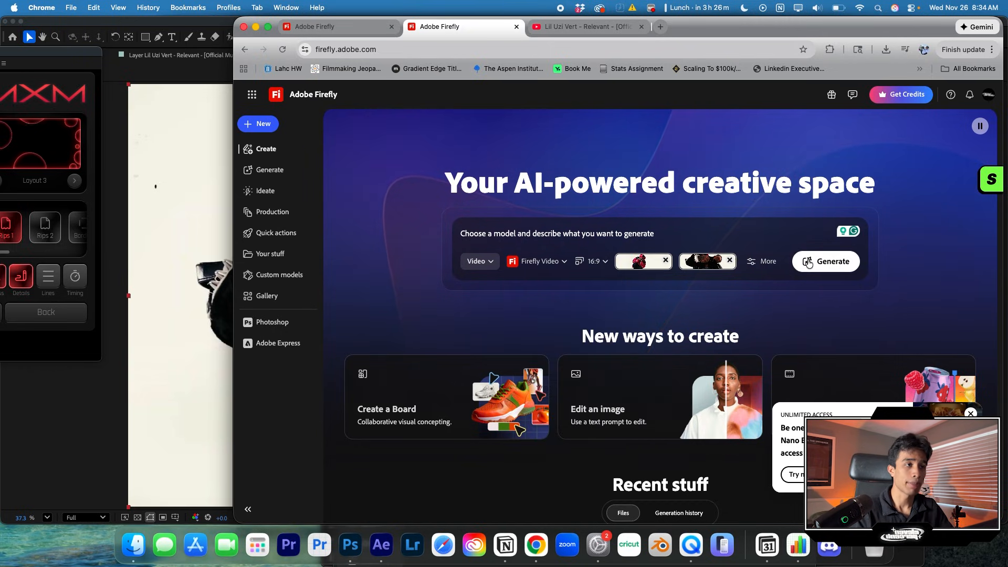
text(the person walk around; make them hold the same position the entire frame. Make the subject stay still, but make the new frame split slide in from multiple  angles and encapsulate the first frame)
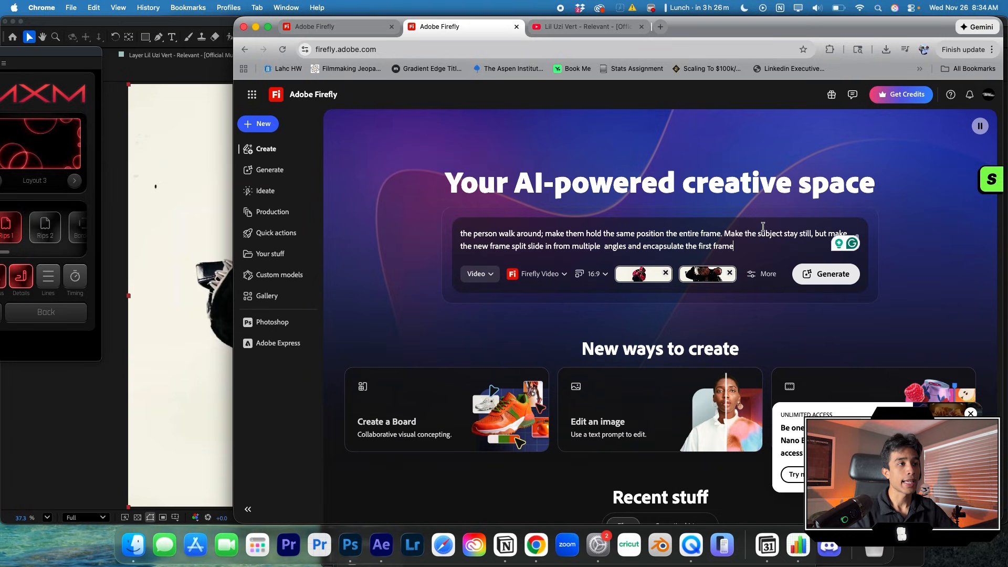
scroll(761, 238, up, 1)
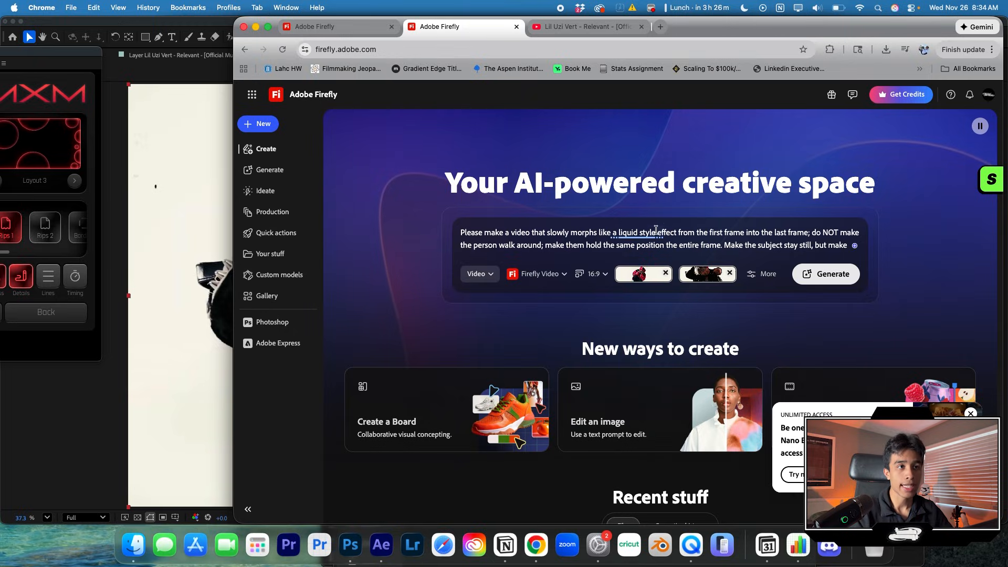
click(812, 273)
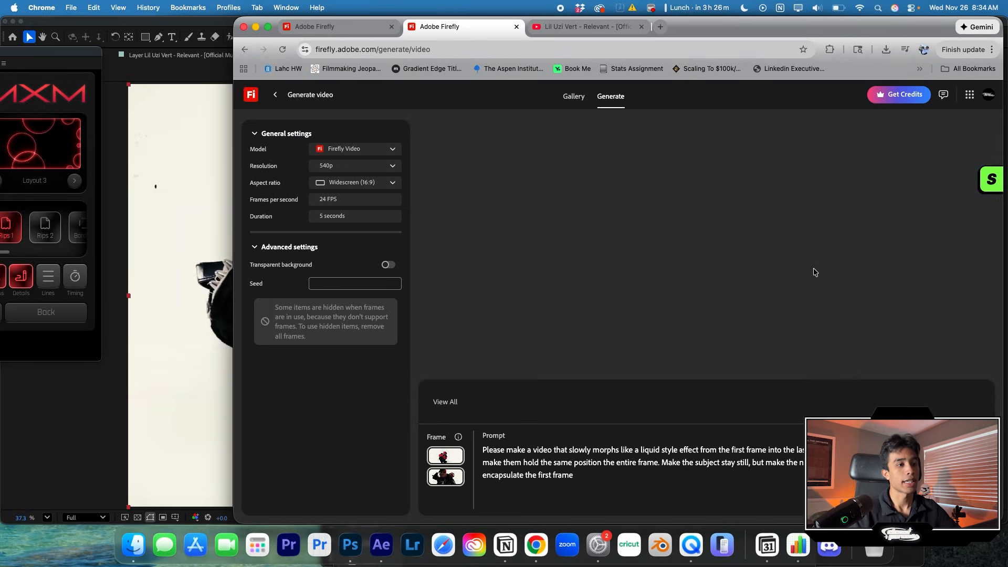
Step: Set the Firefly video resolution to 720p
click(349, 165)
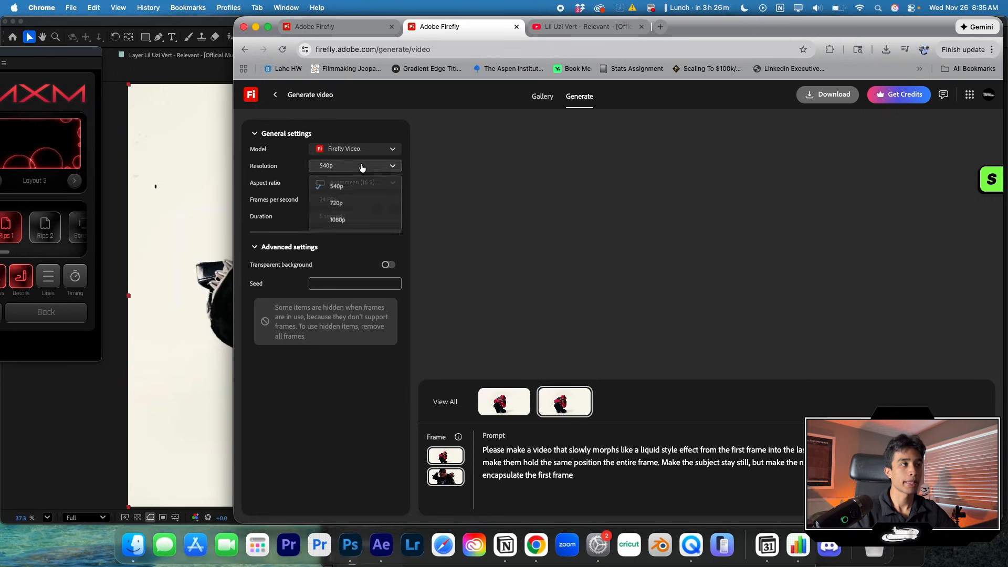
click(347, 200)
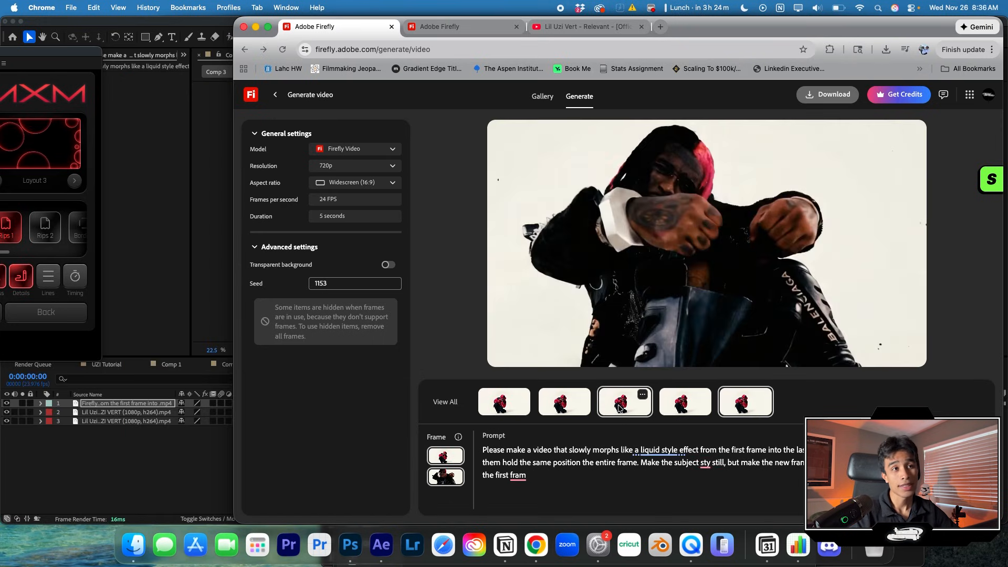
Step: Play the generated morph video, replay its last part from about 00:03, and download it
click(499, 355)
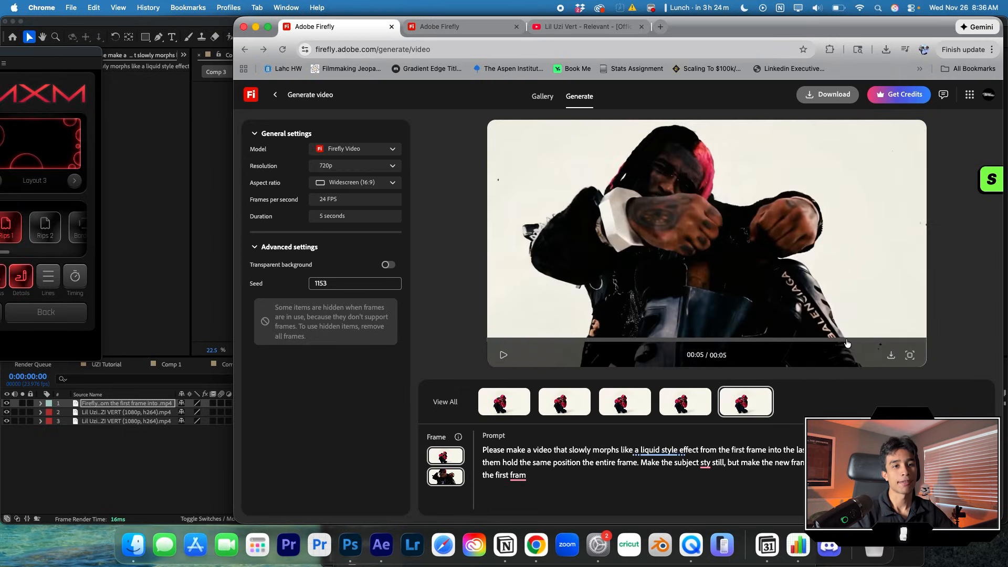
click(761, 340)
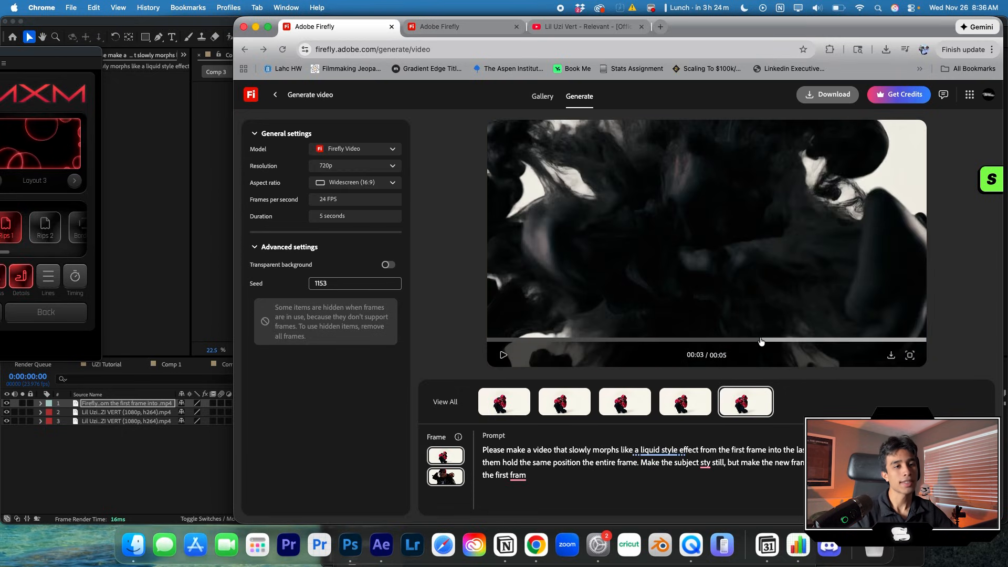
click(504, 355)
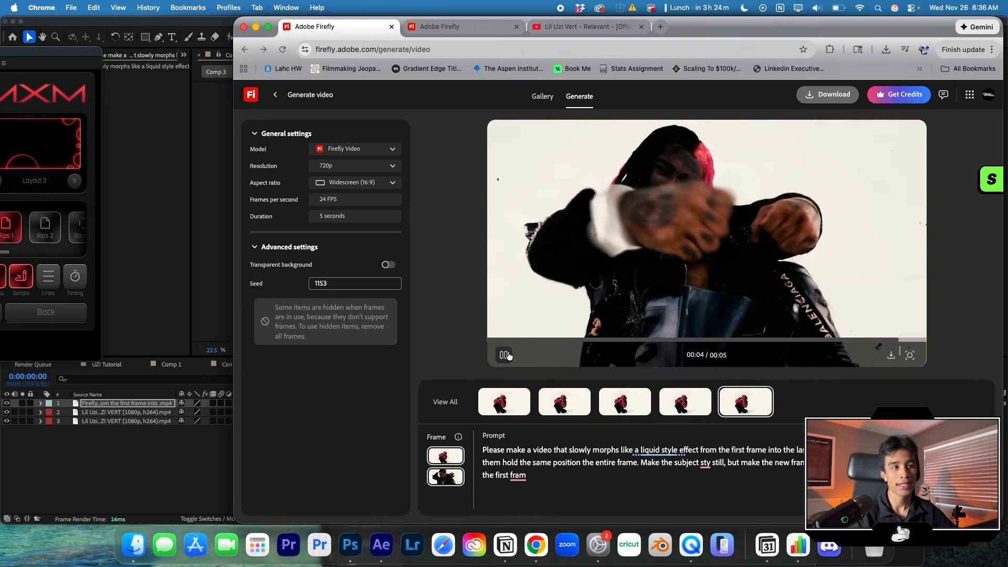
click(890, 356)
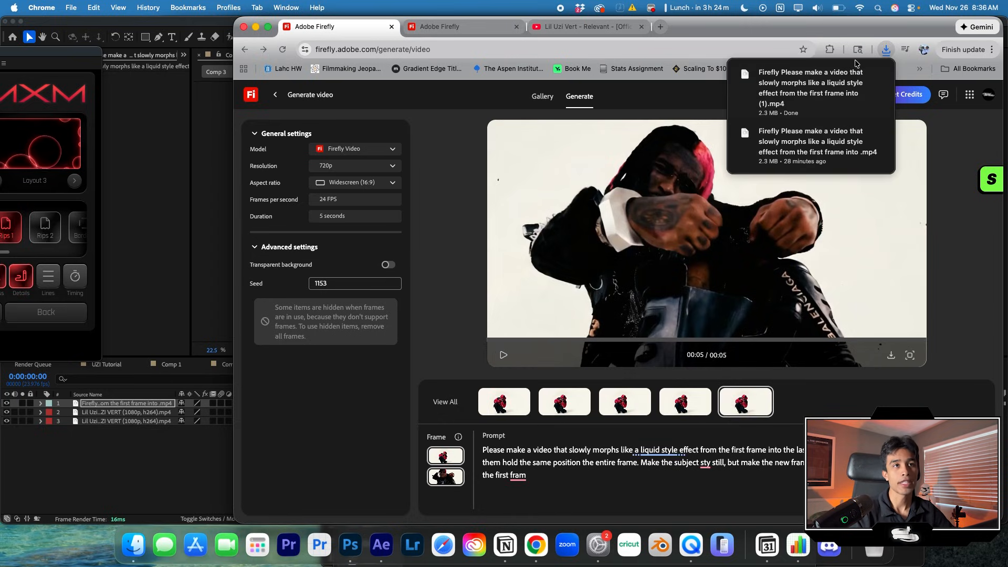
Step: Switch to After Effects, move the Firefly morph layer's start to 0:00:01:07, and shift the second clip to about 0:00:02:08
click(184, 272)
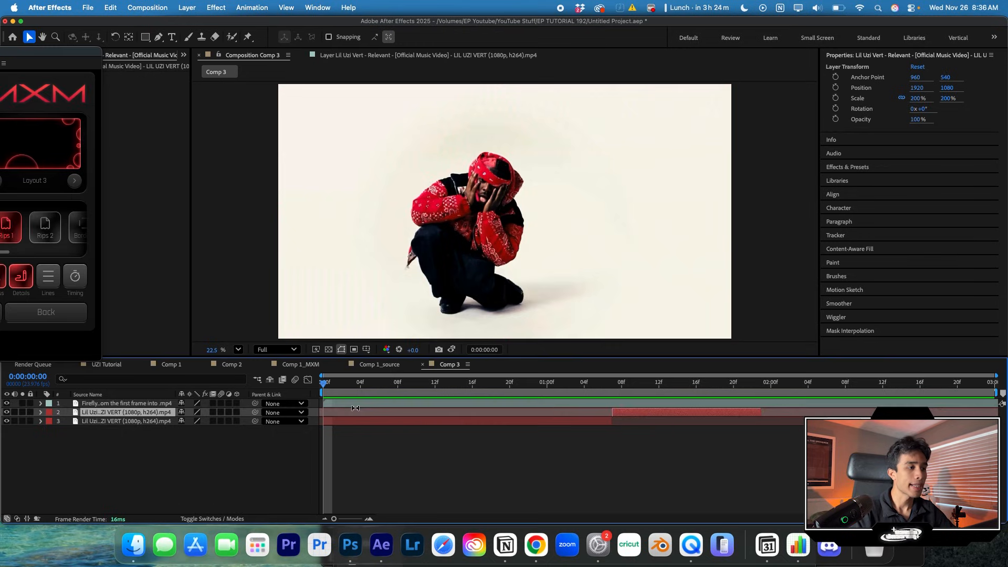
drag(351, 402, 556, 409)
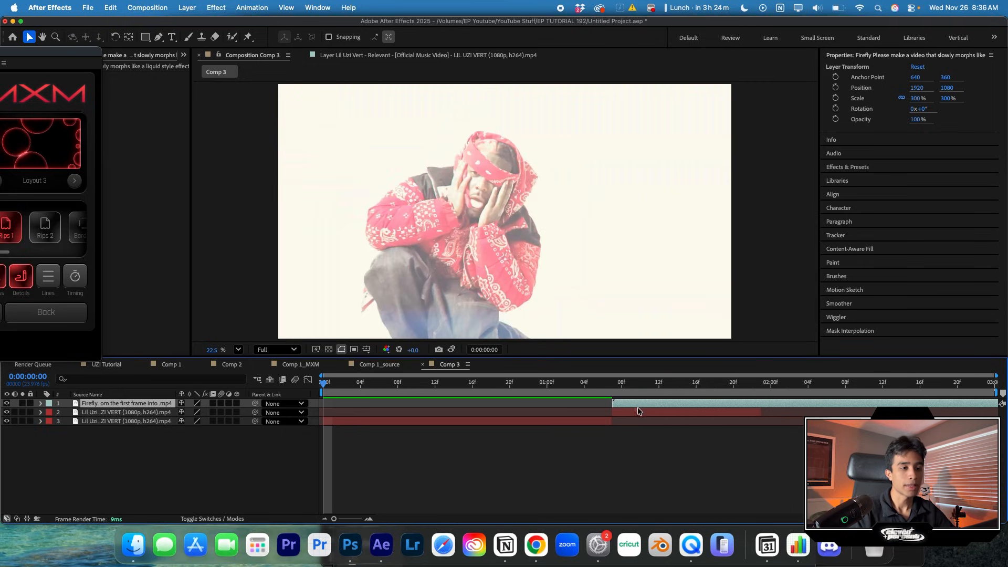
drag(638, 410, 870, 410)
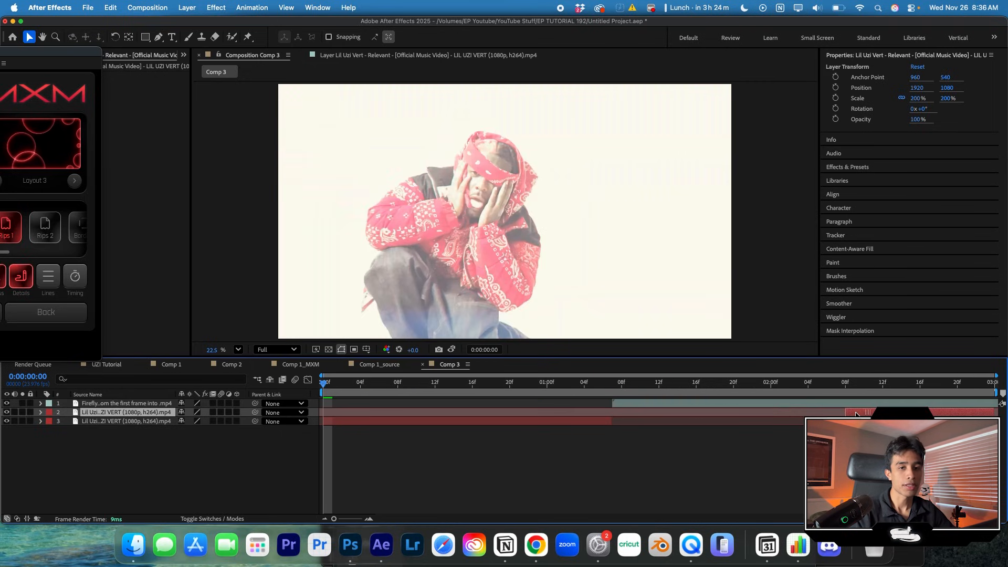
Step: Time-stretch the Firefly morph layer with a stretch factor of 20
right_click(794, 403)
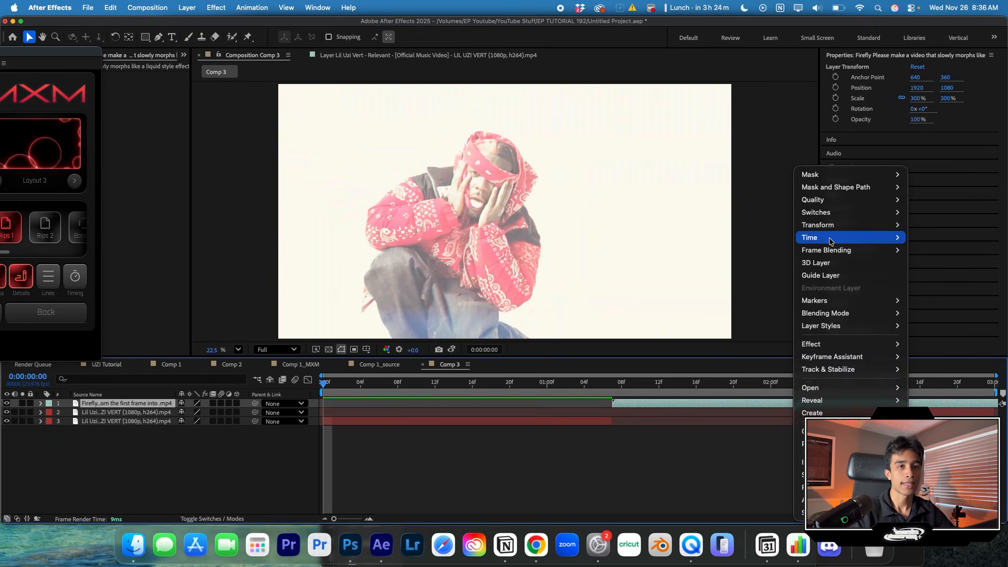
mouse_move(839, 237)
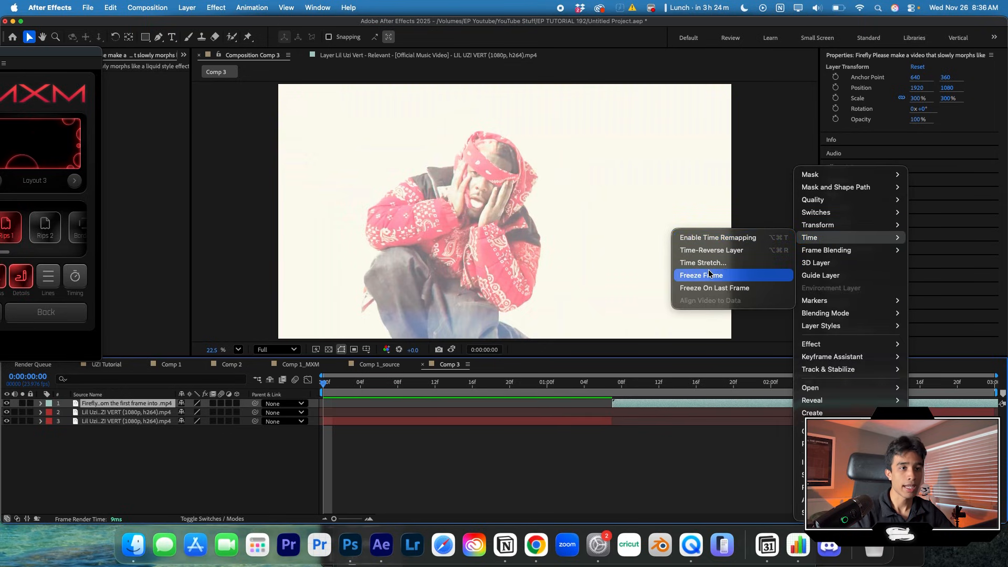
click(715, 263)
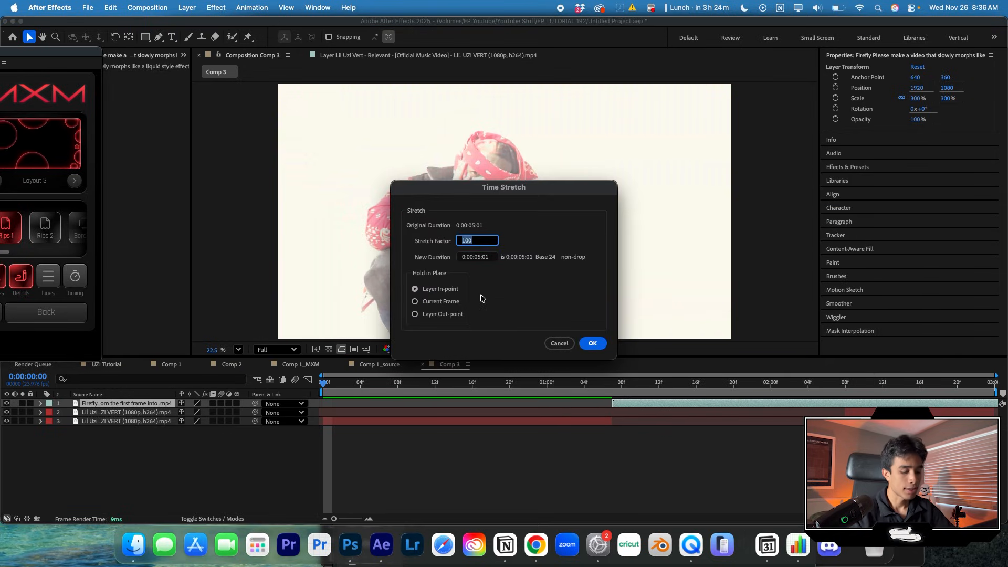
text(20)
key(Return)
Step: Preview the shortened morph from about 0:00:01:04 and split the Firefly layer at 0:00:02:03
click(584, 383)
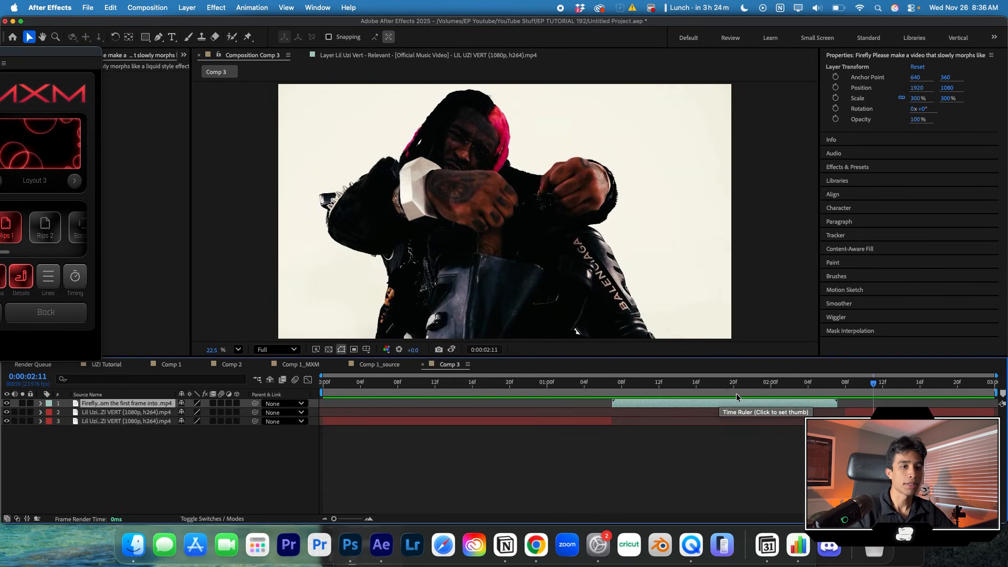
click(798, 383)
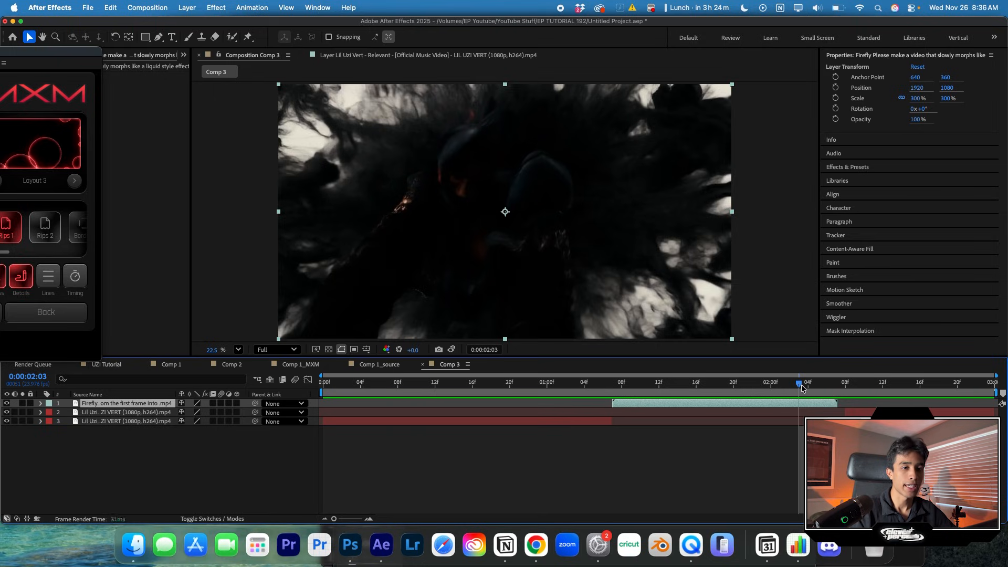
key(super+shift+d)
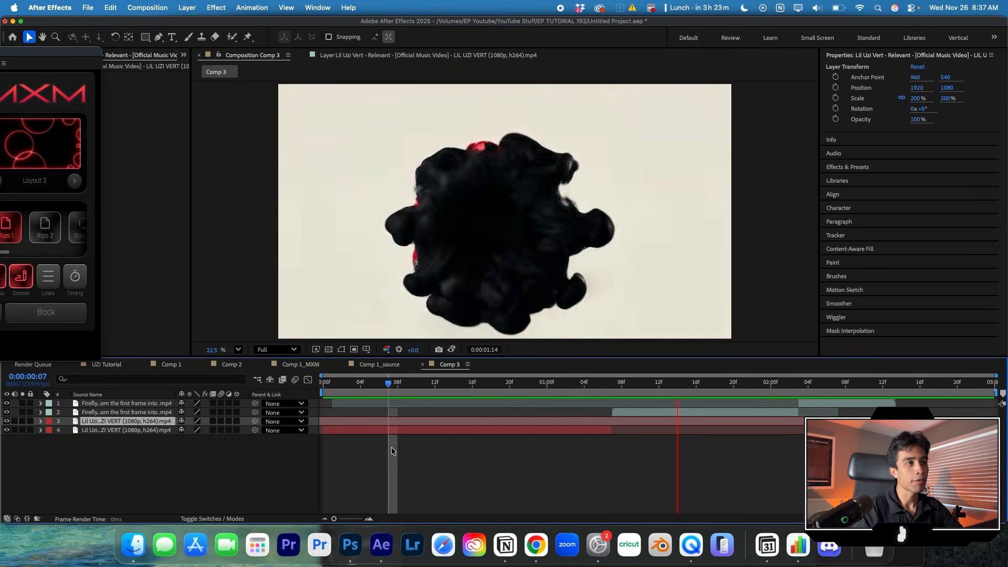